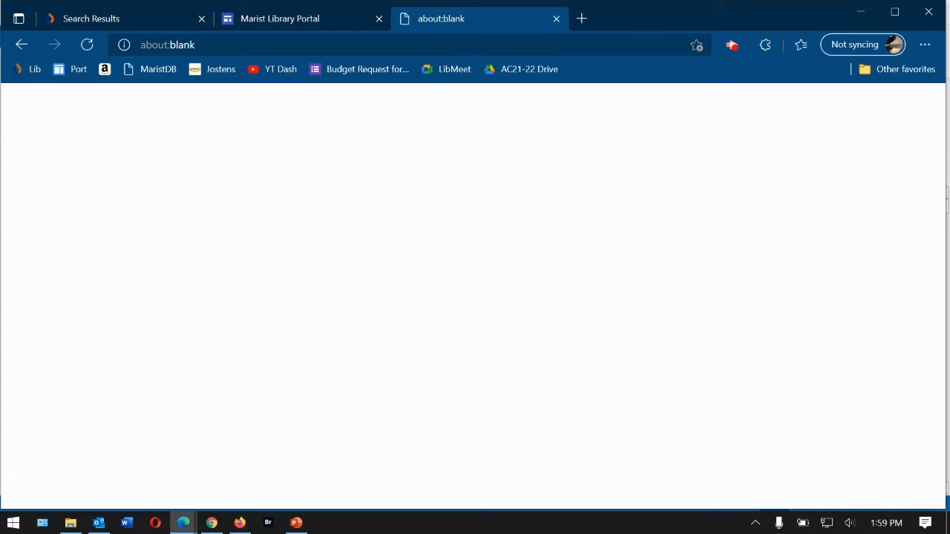
- Go to my.noodletools.com in the new Edge tab to reach the NoodleTools sign-in page
{"action": "left_click", "coordinate": [438, 43]}
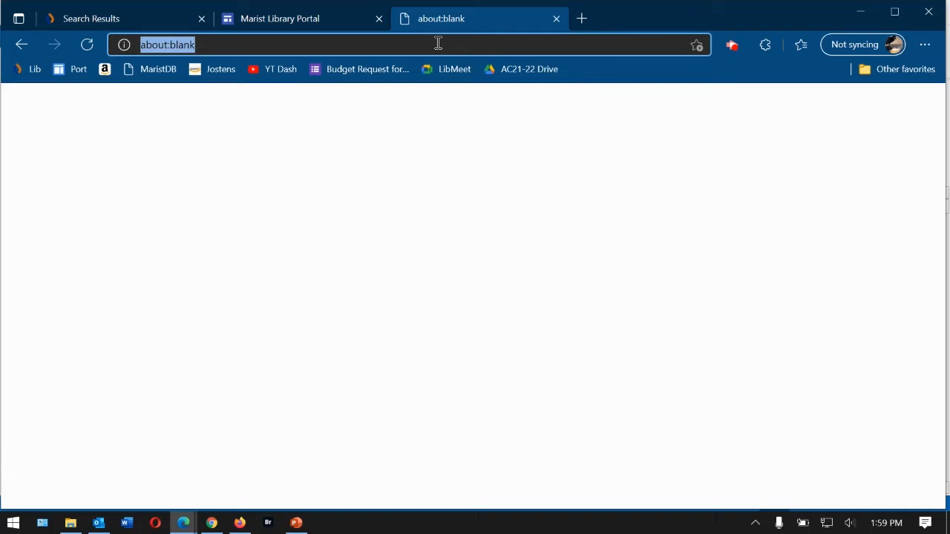
{"action": "type", "text": "m"}
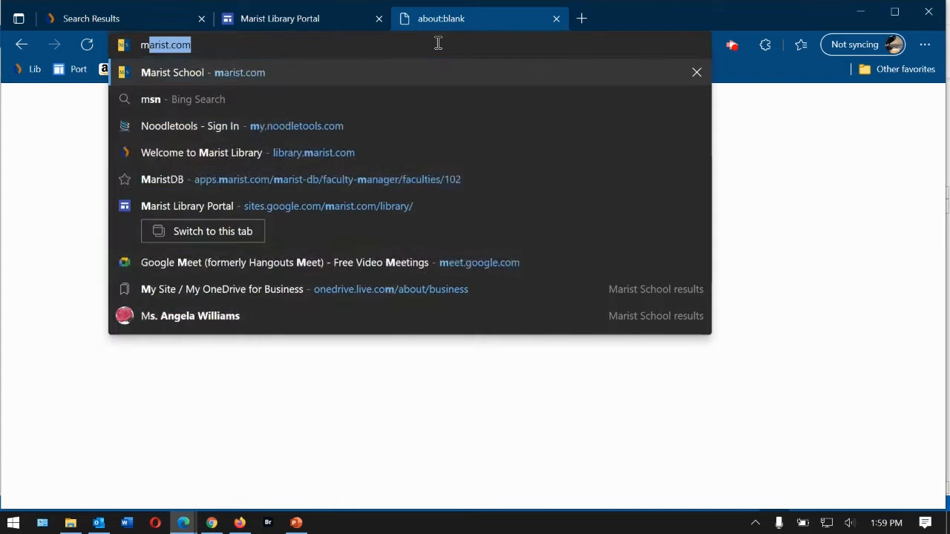
{"action": "type", "text": "y.noo"}
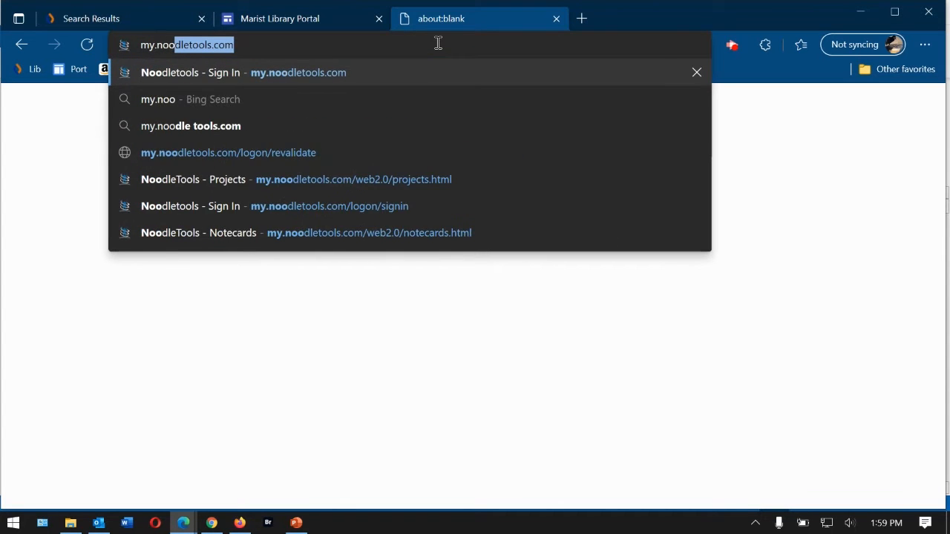
{"action": "key", "text": "Return"}
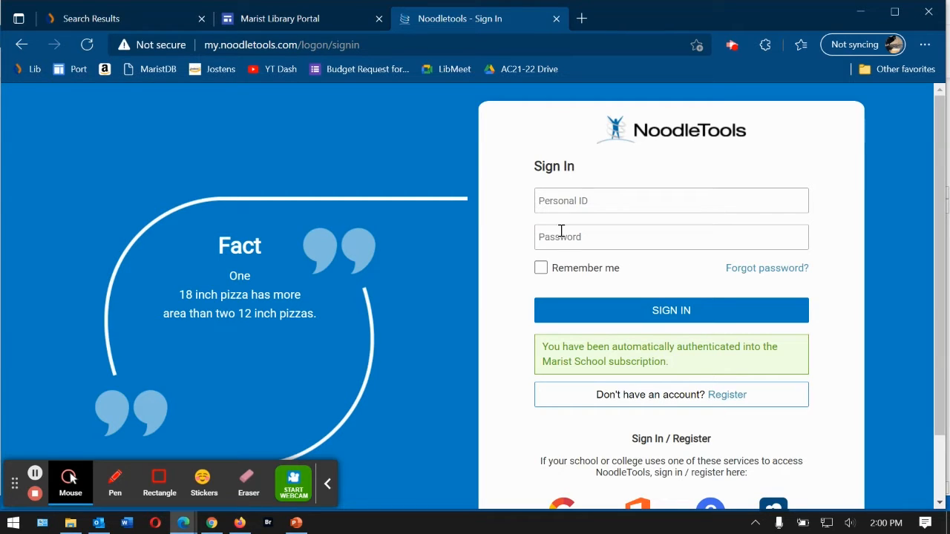
- View the Forgot password page and the new-user registration form, then return to Sign In
{"action": "left_click", "coordinate": [735, 271]}
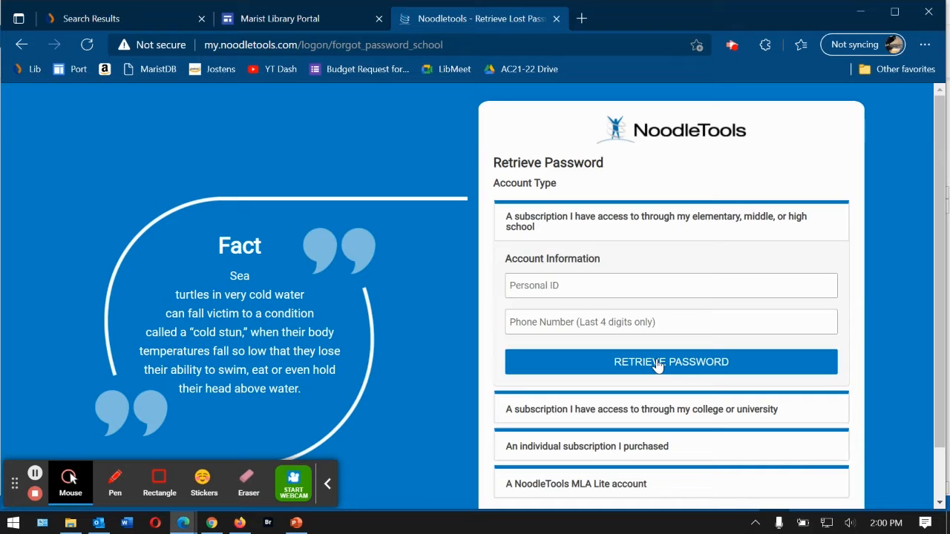
{"action": "key", "text": "alt+Left"}
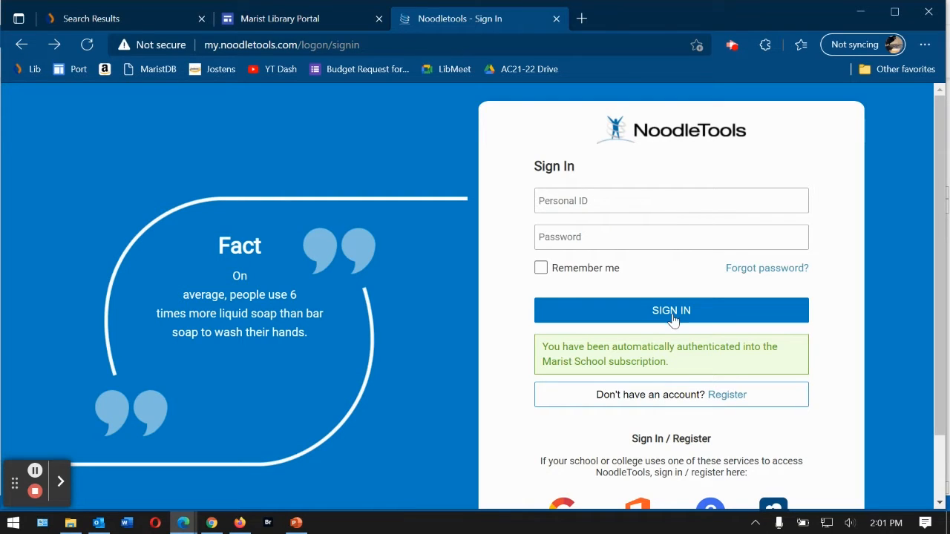
{"action": "left_click", "coordinate": [723, 397]}
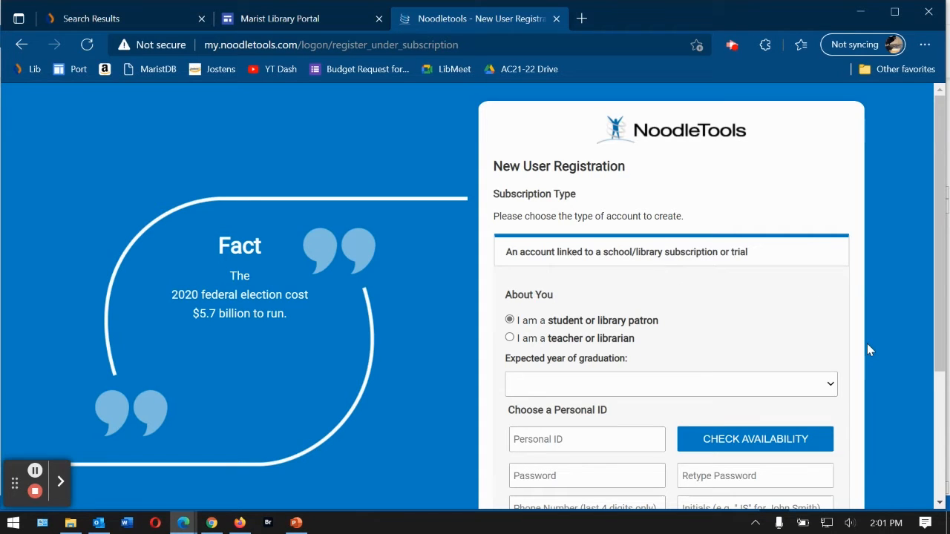
{"action": "scroll", "coordinate": [867, 344], "scroll_direction": "down", "scroll_amount": 3}
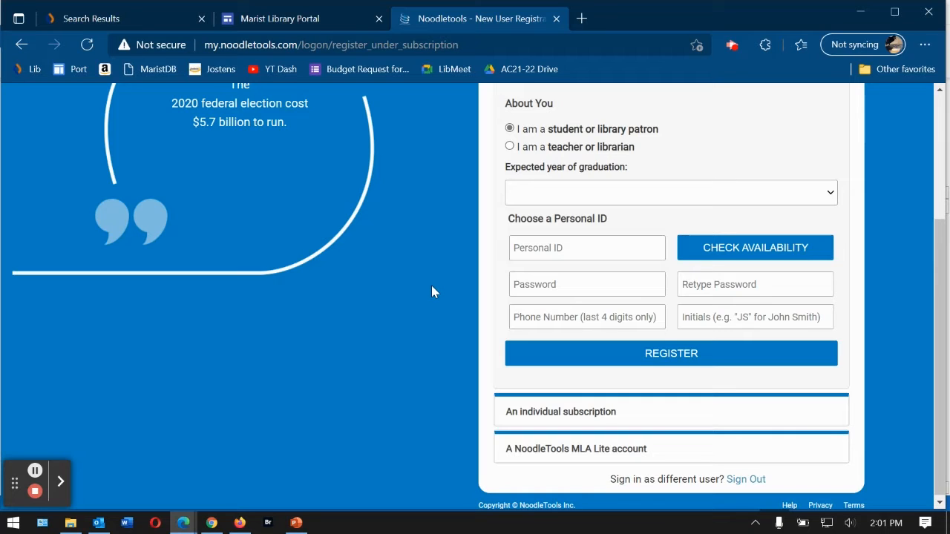
{"action": "left_click", "coordinate": [550, 318]}
{"action": "left_click", "coordinate": [23, 45]}
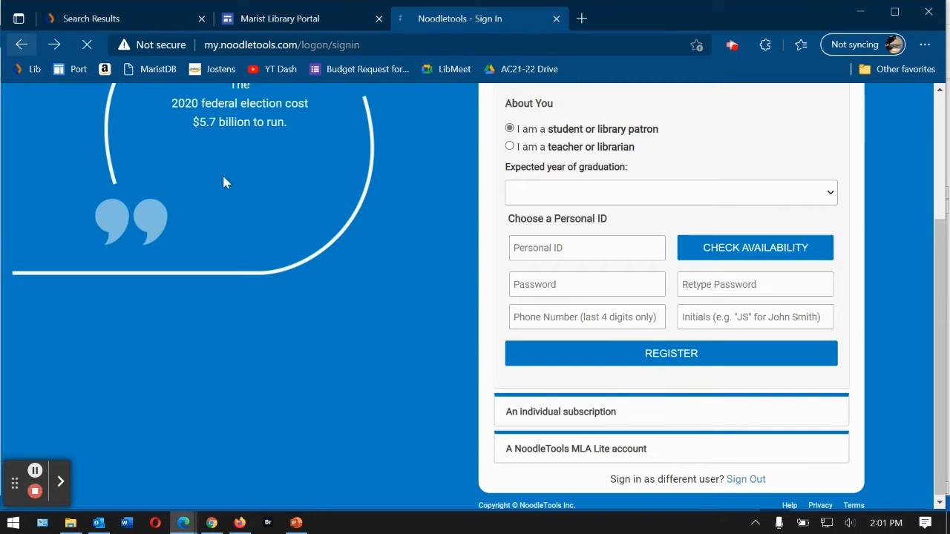
- Sign in using the saved personal ID and the account password
{"action": "left_click", "coordinate": [600, 199]}
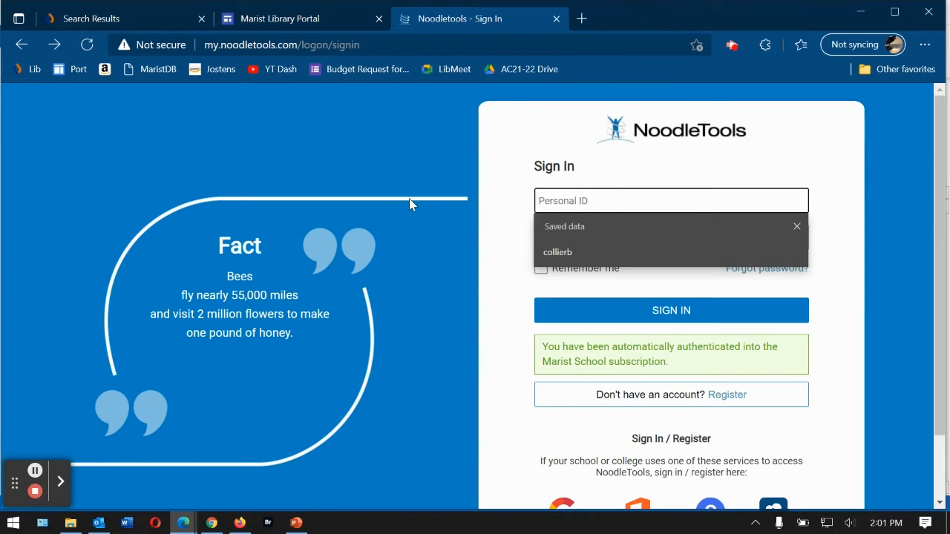
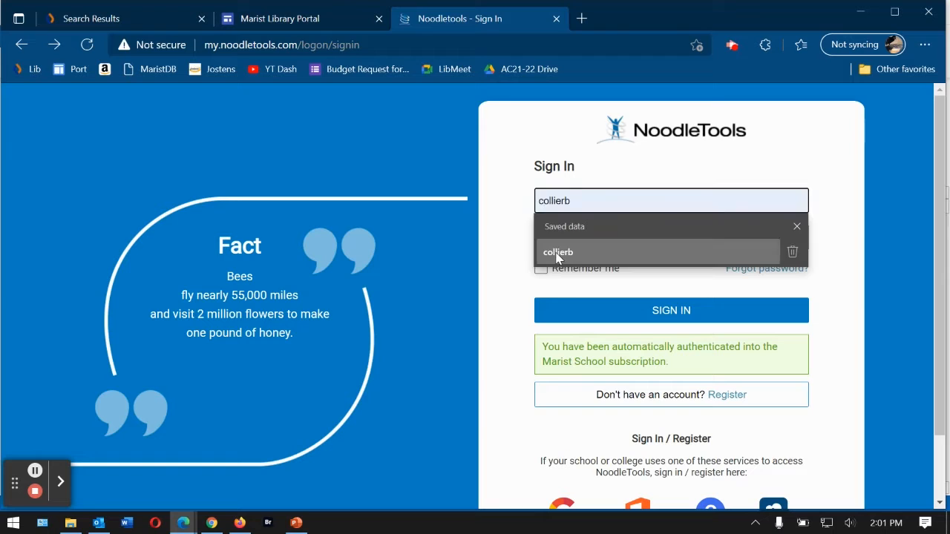
{"action": "left_click", "coordinate": [558, 253]}
{"action": "left_click", "coordinate": [568, 238]}
{"action": "left_click", "coordinate": [674, 312]}
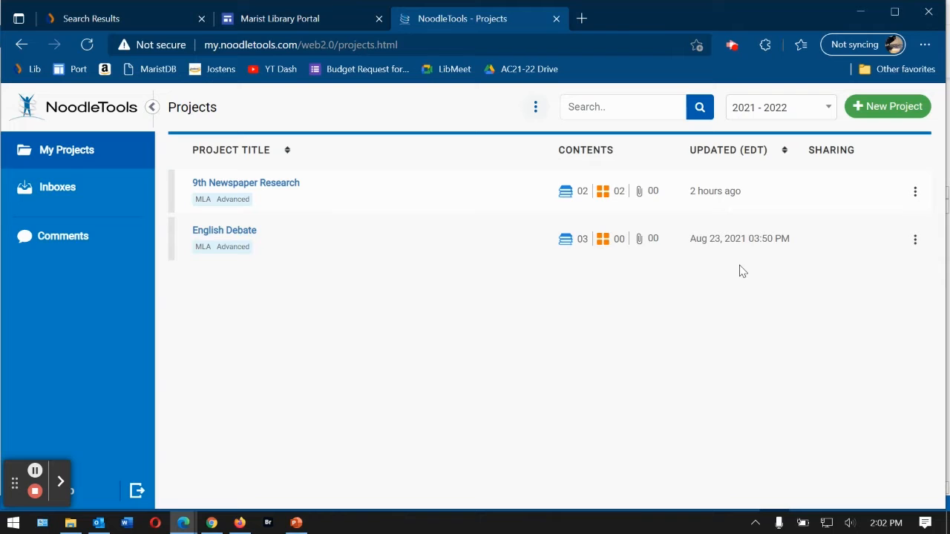
{"action": "left_click", "coordinate": [776, 108]}
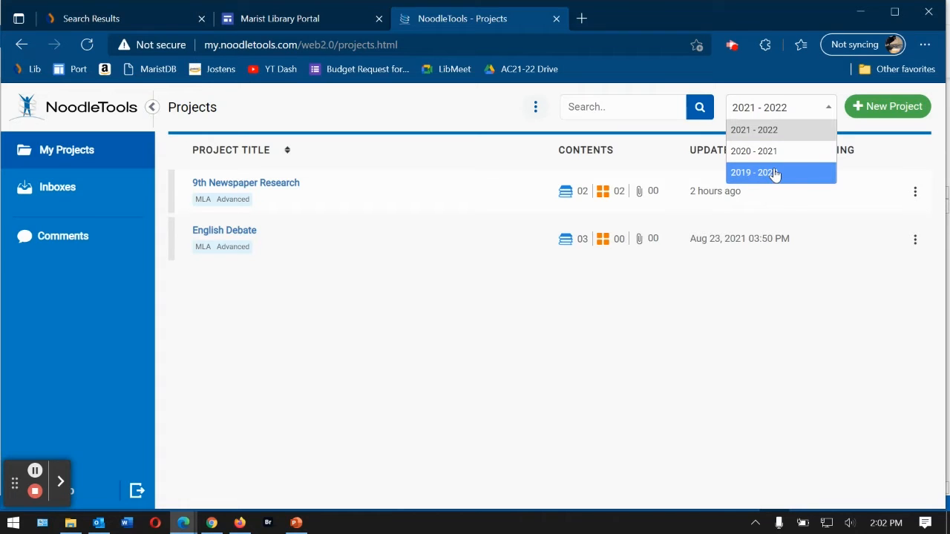
{"action": "left_click", "coordinate": [822, 127]}
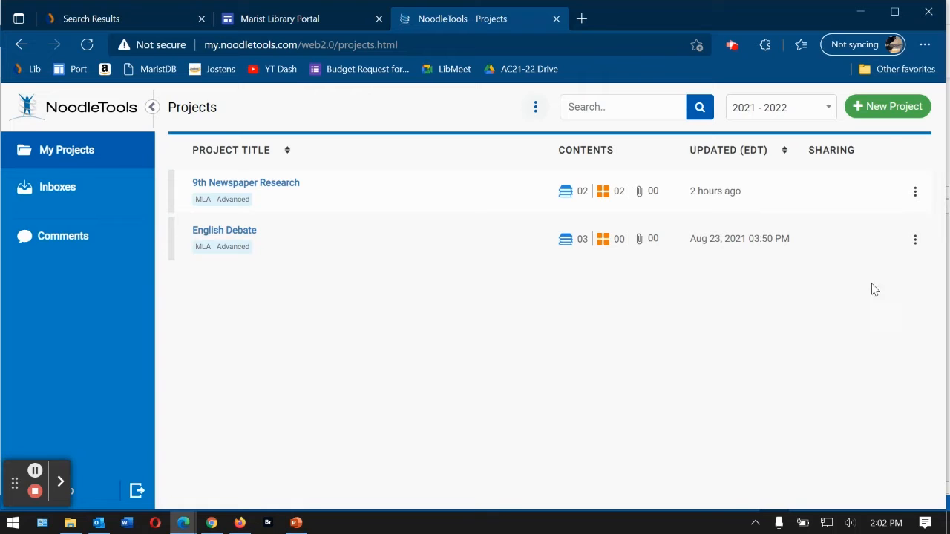
- Create an MLA Advanced project titled 'Test' and open its empty Sources page
{"action": "left_click", "coordinate": [883, 110]}
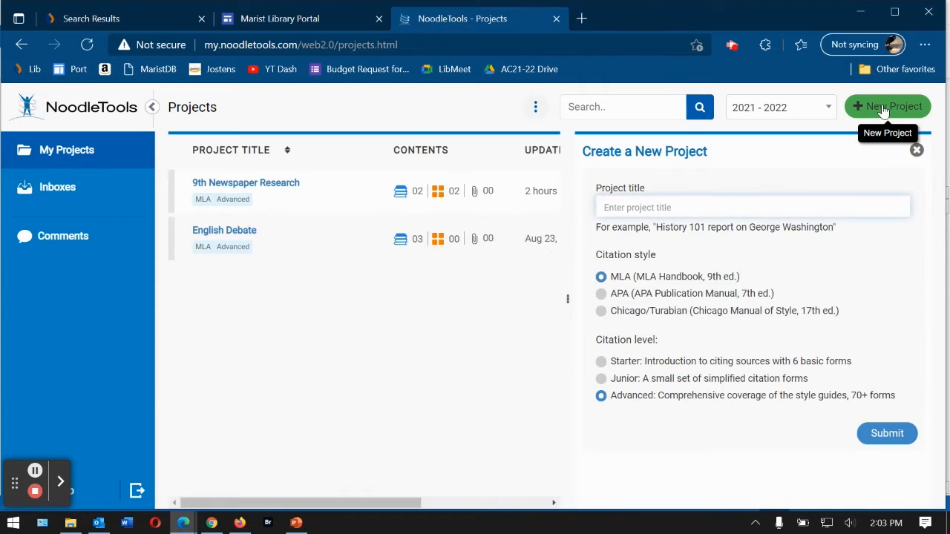
{"action": "type", "text": "Test"}
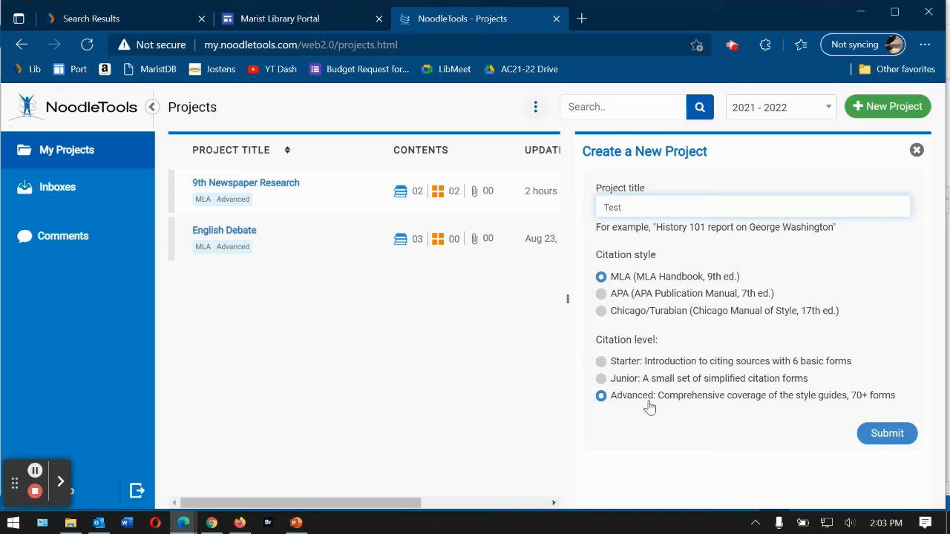
{"action": "left_click", "coordinate": [905, 437]}
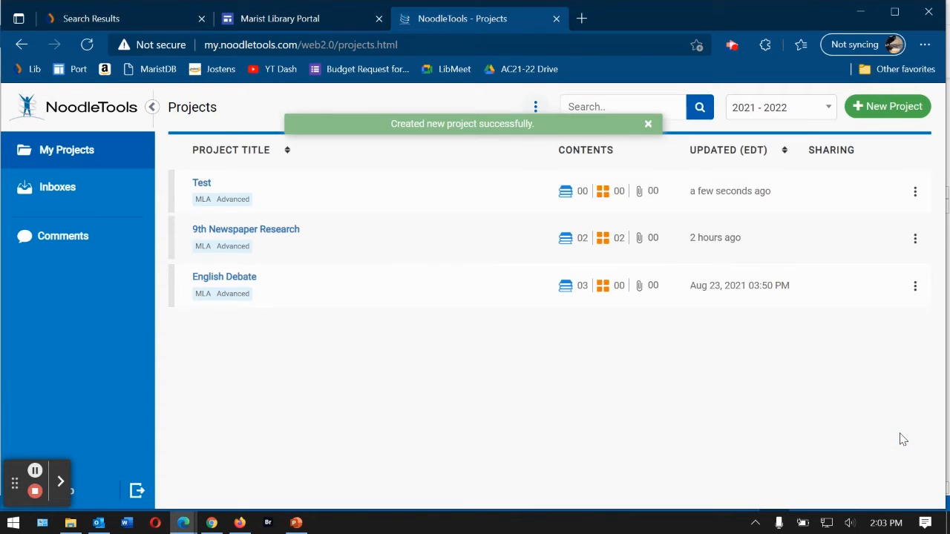
{"action": "left_click", "coordinate": [203, 185]}
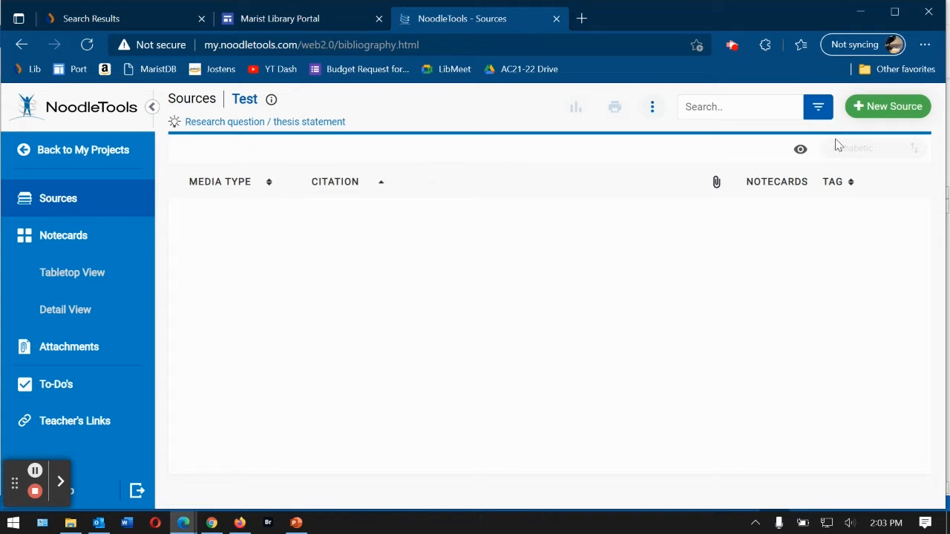
- Start a new citation and compare the Database and Website source types
{"action": "left_click", "coordinate": [884, 107]}
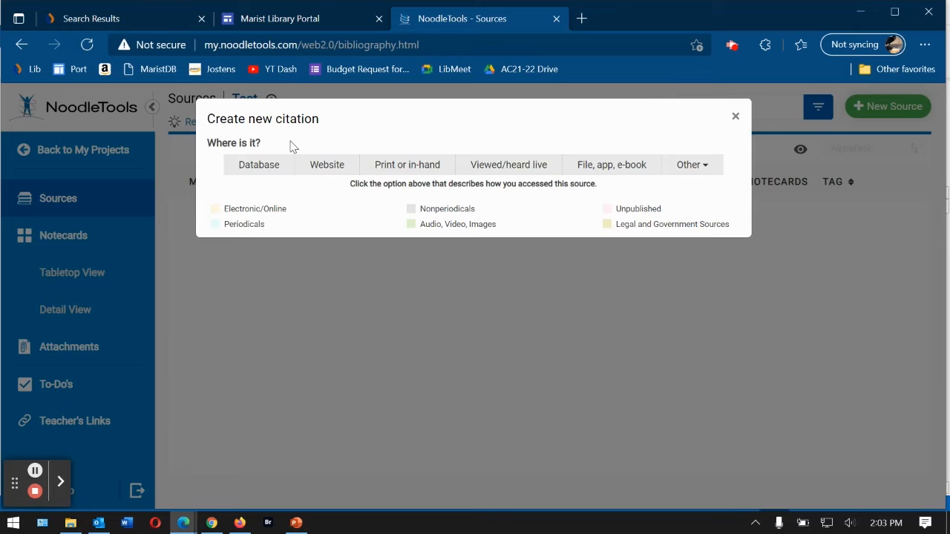
{"action": "left_click", "coordinate": [252, 165]}
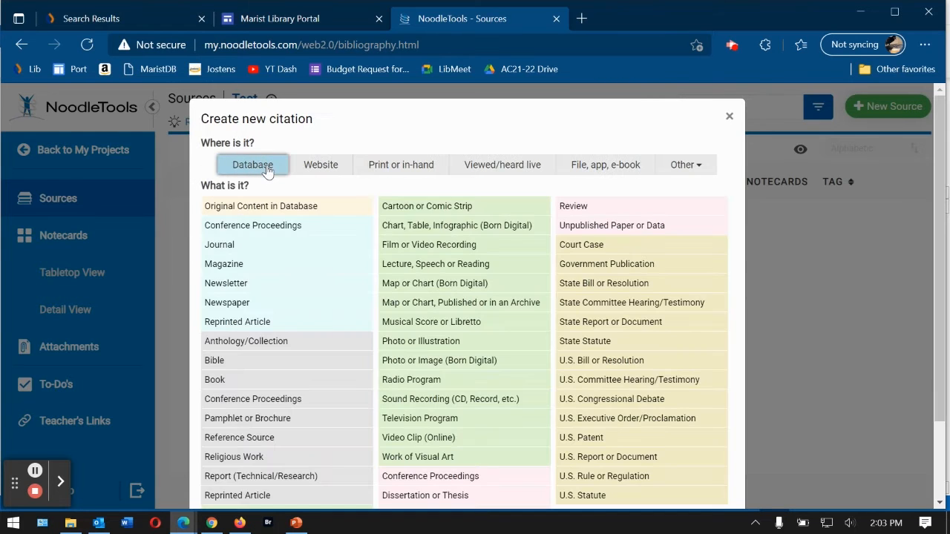
{"action": "left_click", "coordinate": [325, 168]}
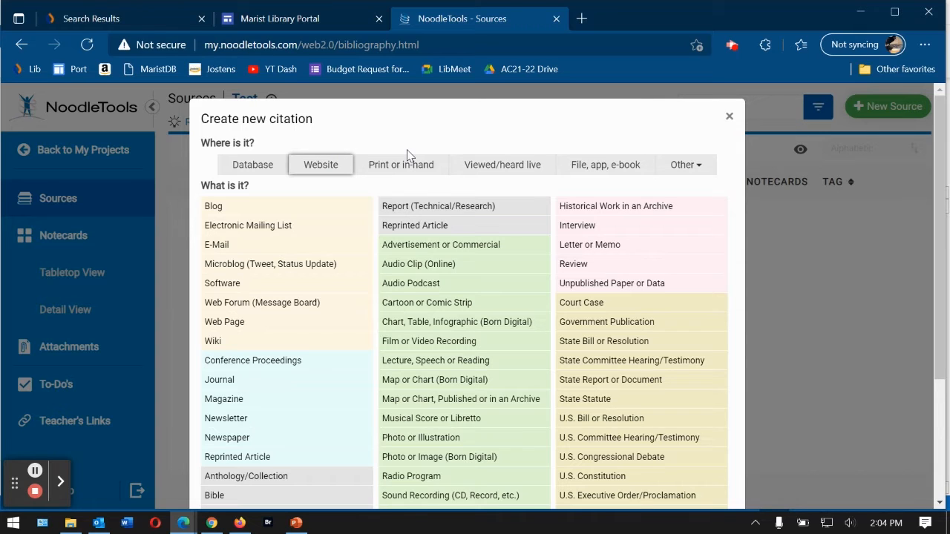
- Check the print source types, then choose a Newspaper article from a Database
{"action": "left_click", "coordinate": [398, 169]}
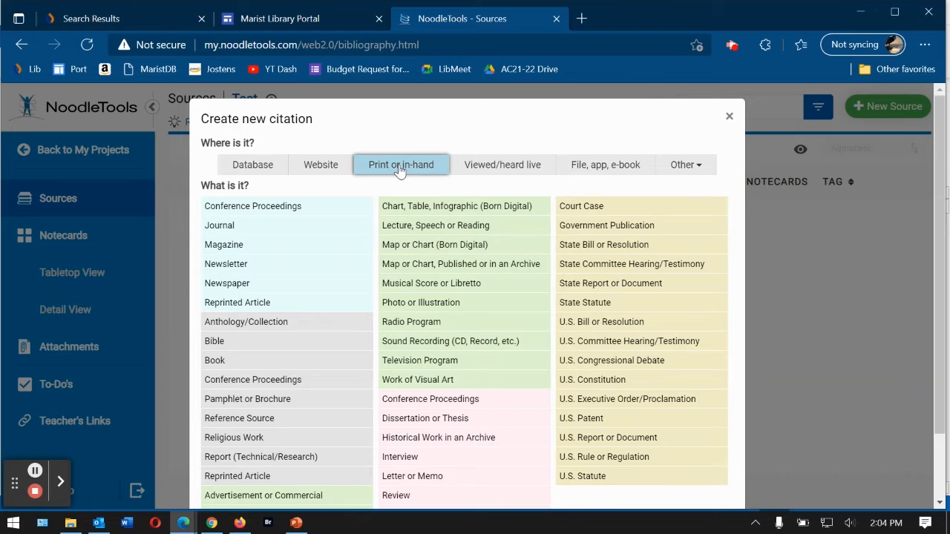
{"action": "left_click", "coordinate": [271, 168]}
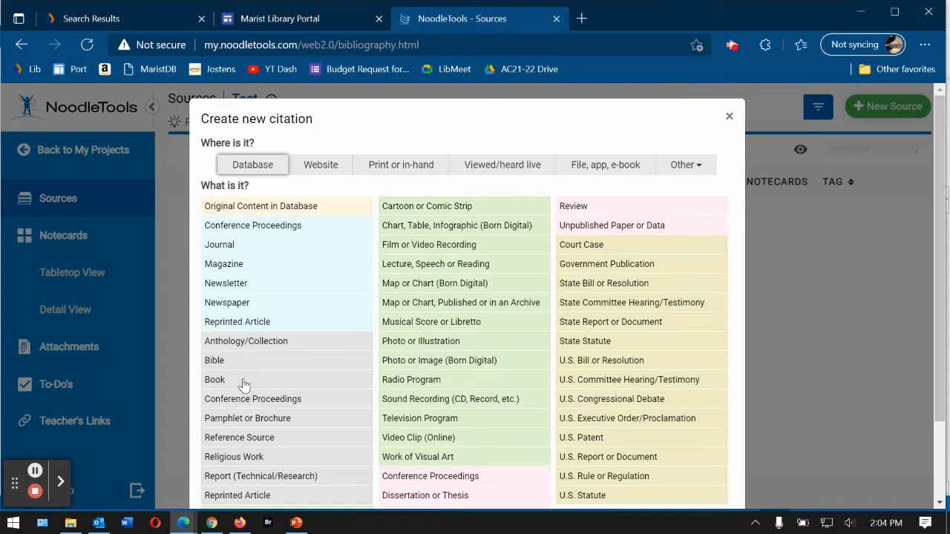
{"action": "left_click", "coordinate": [246, 304]}
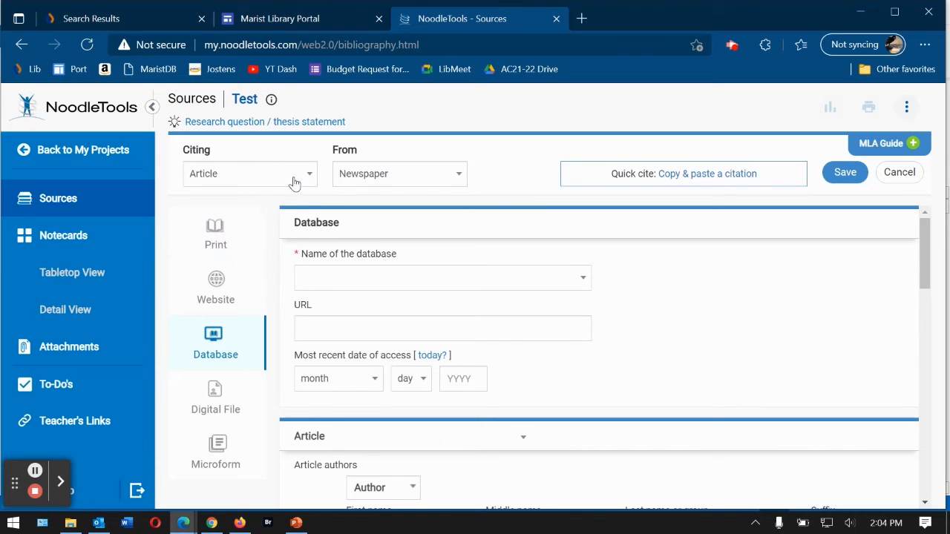
- Change the source from Newspaper to Magazine and set EBSCOhost as the database
{"action": "left_click", "coordinate": [375, 175]}
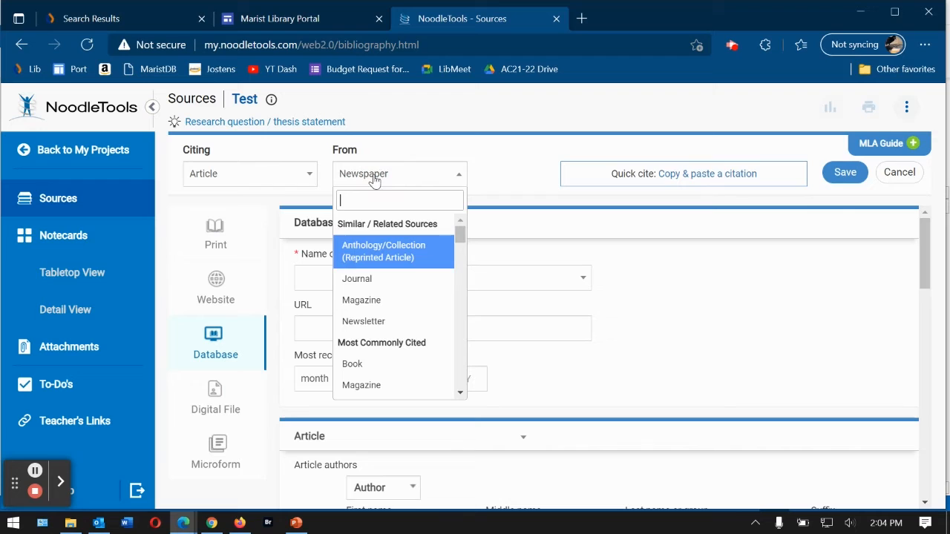
{"action": "left_click", "coordinate": [369, 300]}
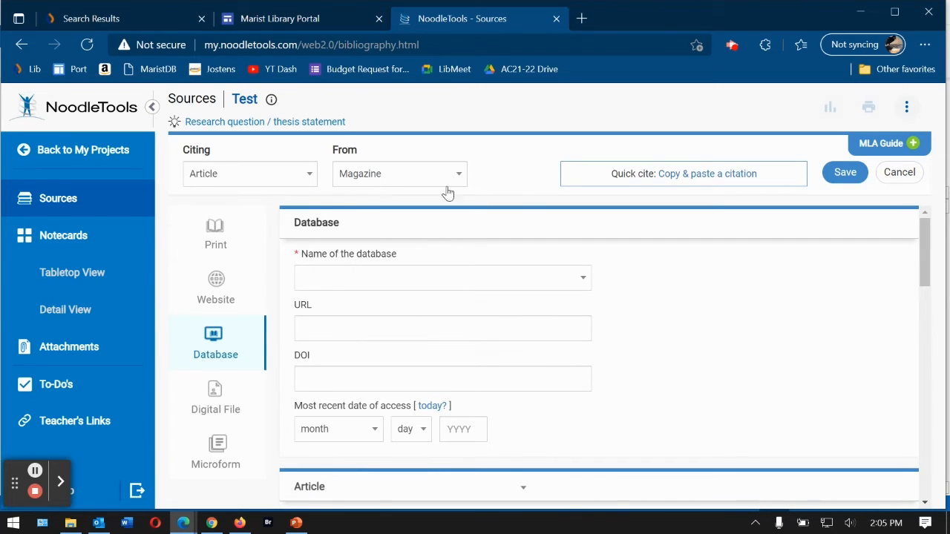
{"action": "left_click", "coordinate": [520, 281]}
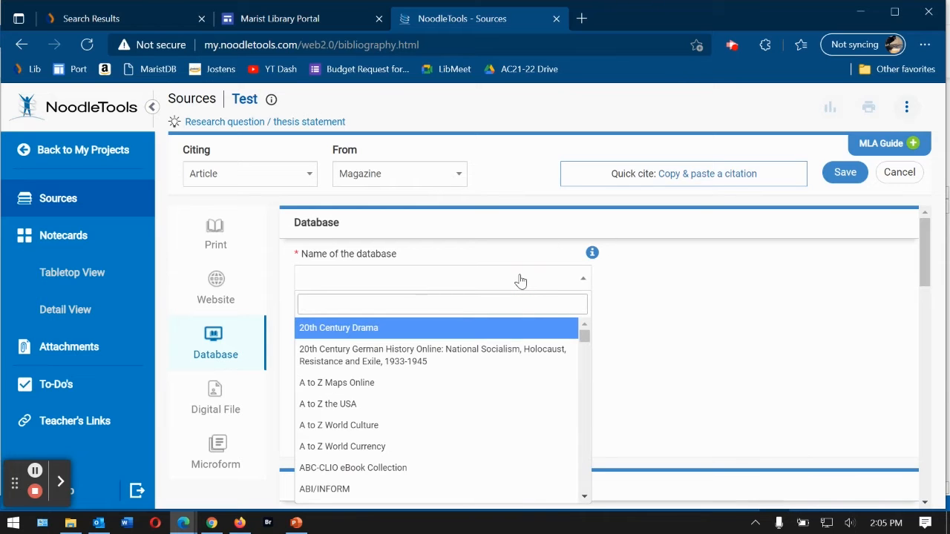
{"action": "type", "text": "ebsc"}
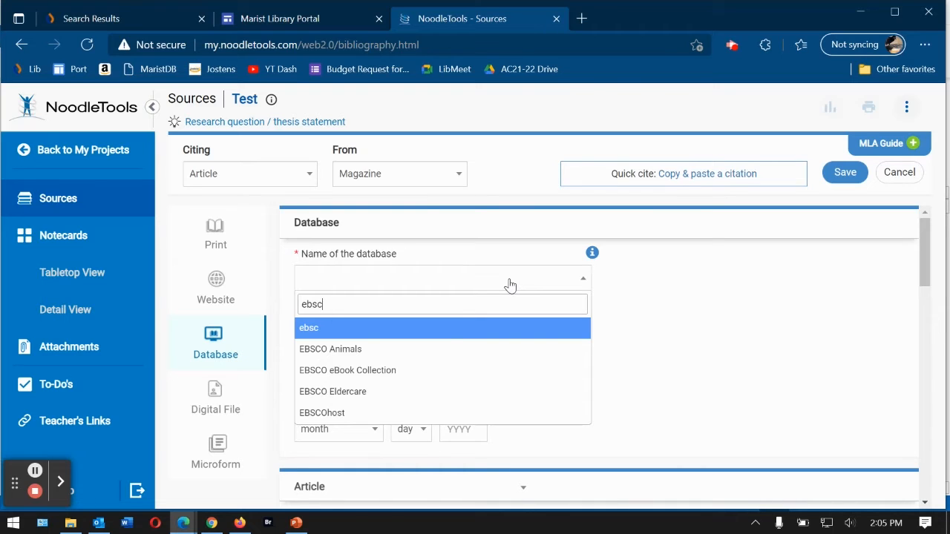
{"action": "left_click", "coordinate": [360, 414]}
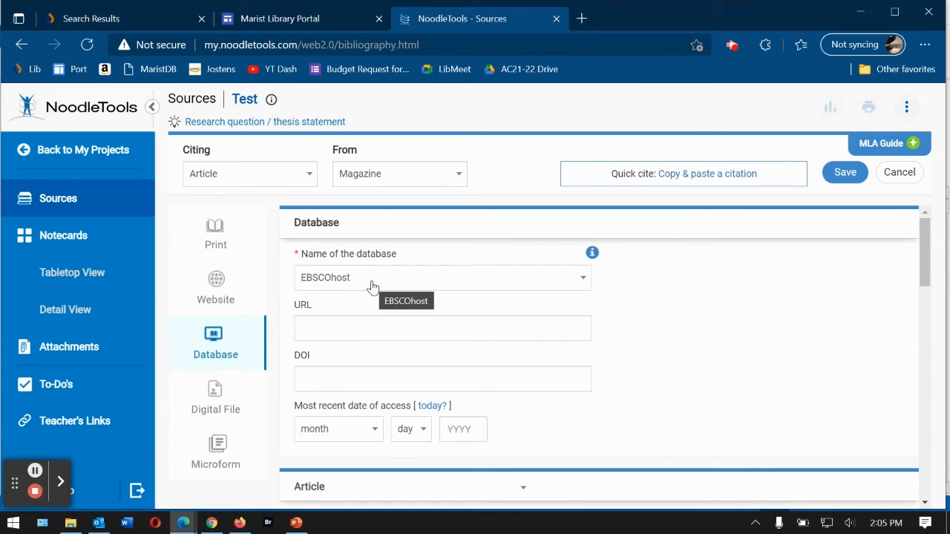
- Fill in today's date, August 3, 2021, as the access date
{"action": "left_click", "coordinate": [367, 326]}
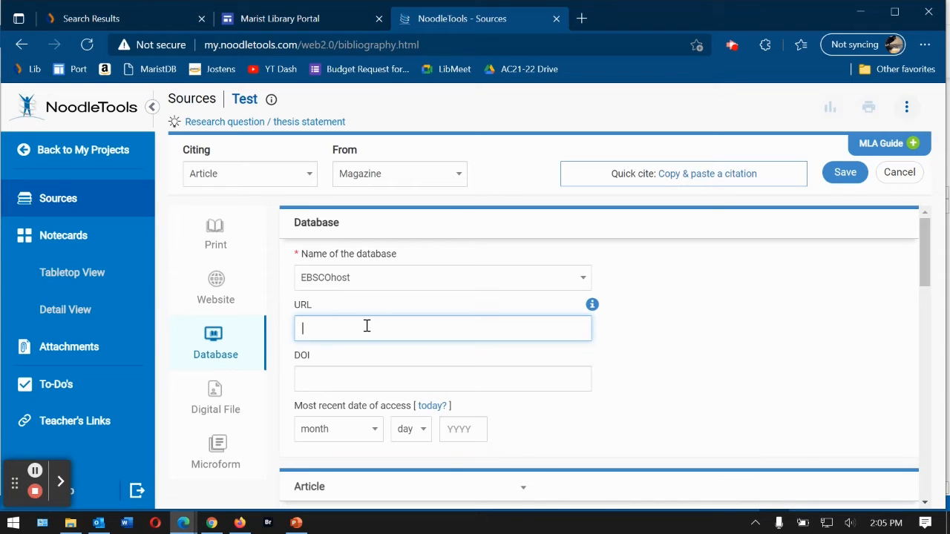
{"action": "left_click", "coordinate": [366, 379]}
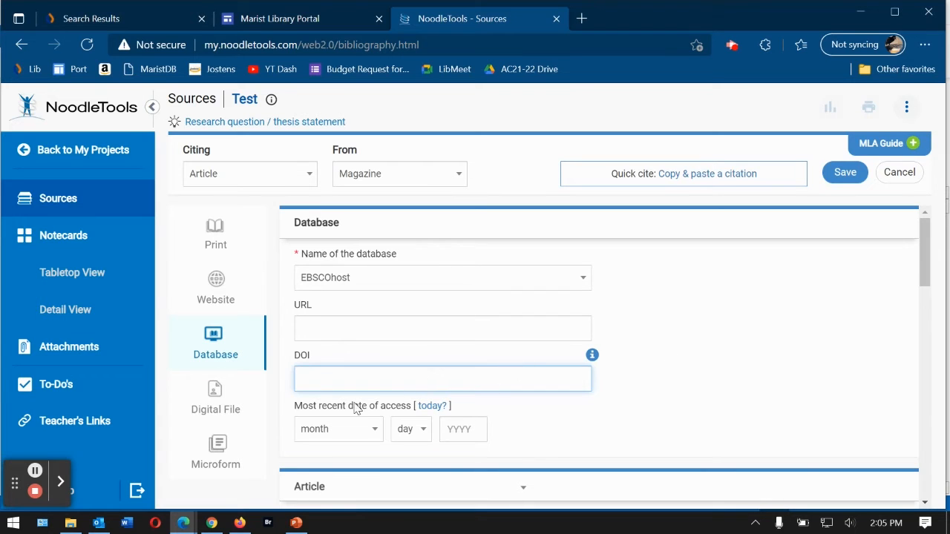
{"action": "left_click", "coordinate": [432, 408]}
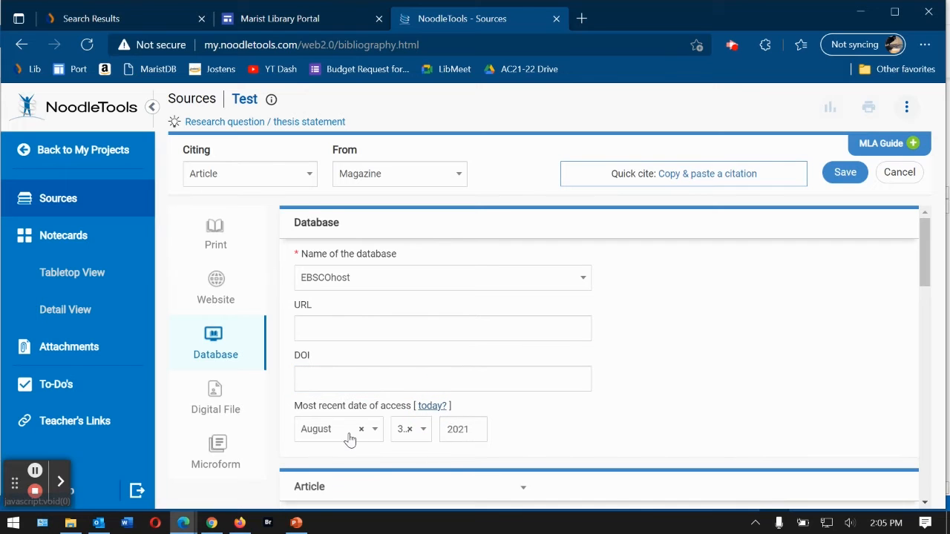
{"action": "scroll", "coordinate": [869, 304], "scroll_direction": "down", "scroll_amount": 4}
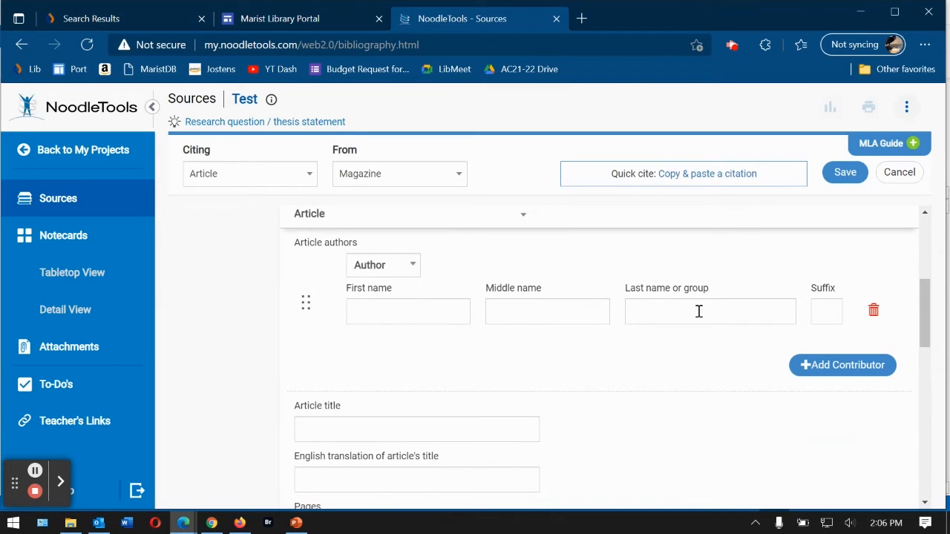
- Enter the author as first name John, last name Smith
{"action": "left_click", "coordinate": [413, 312]}
{"action": "type", "text": "S"}
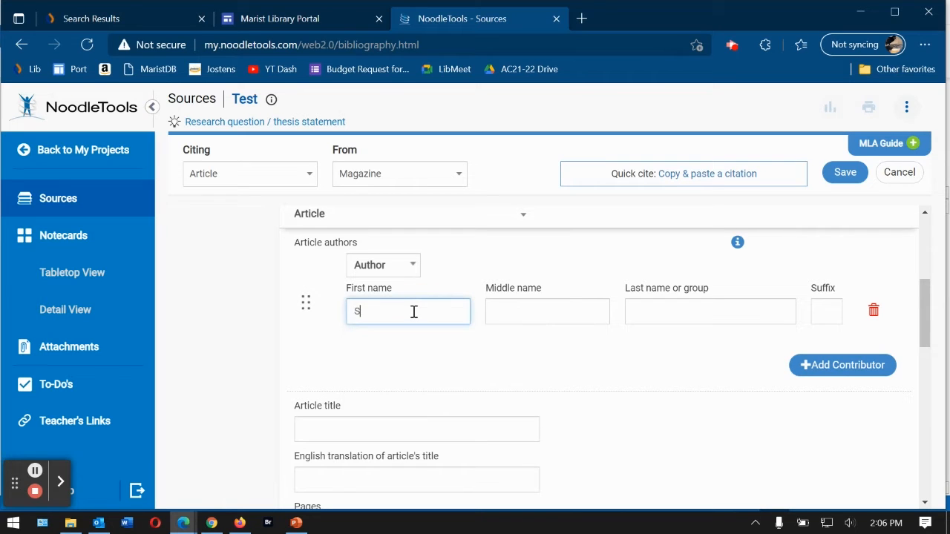
{"action": "key", "text": "BackSpace"}
{"action": "type", "text": "Joh"}
{"action": "type", "text": "an"}
{"action": "key", "text": "BackSpace"}
{"action": "key", "text": "BackSpace"}
{"action": "type", "text": "n"}
{"action": "left_click", "coordinate": [636, 313]}
{"action": "type", "text": "Smith"}
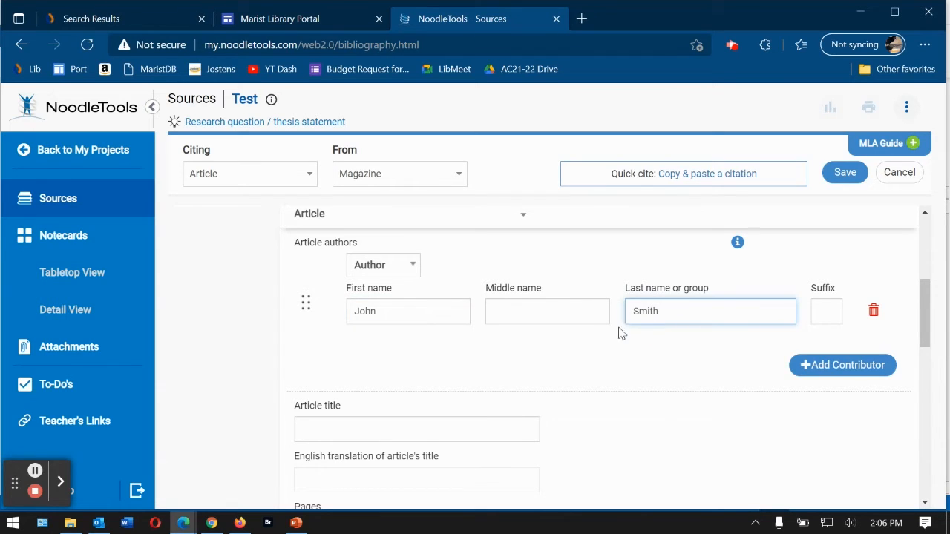
{"action": "left_click", "coordinate": [637, 381]}
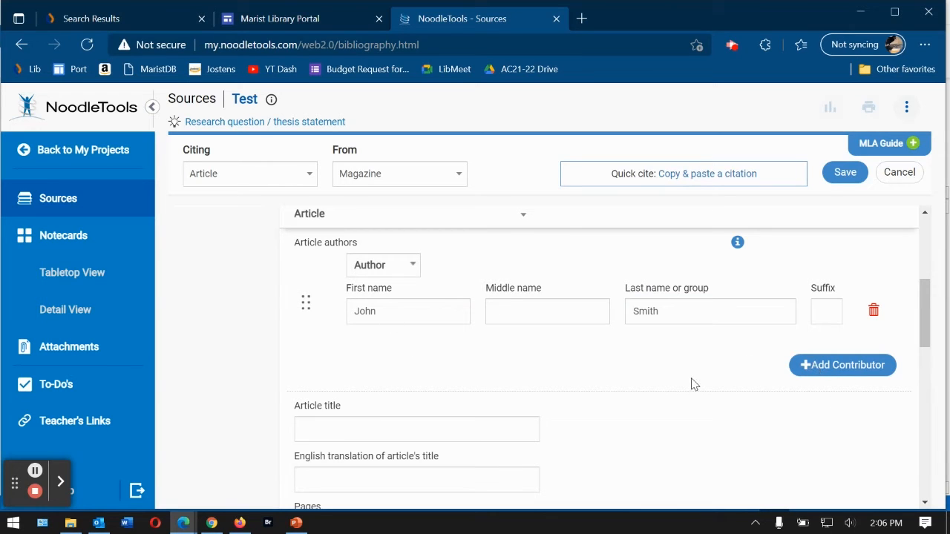
- Enter the article title 'This Is the Title' with fixed capitalization and review the translation help
{"action": "scroll", "coordinate": [708, 451], "scroll_direction": "down", "scroll_amount": 2}
{"action": "left_click", "coordinate": [396, 334]}
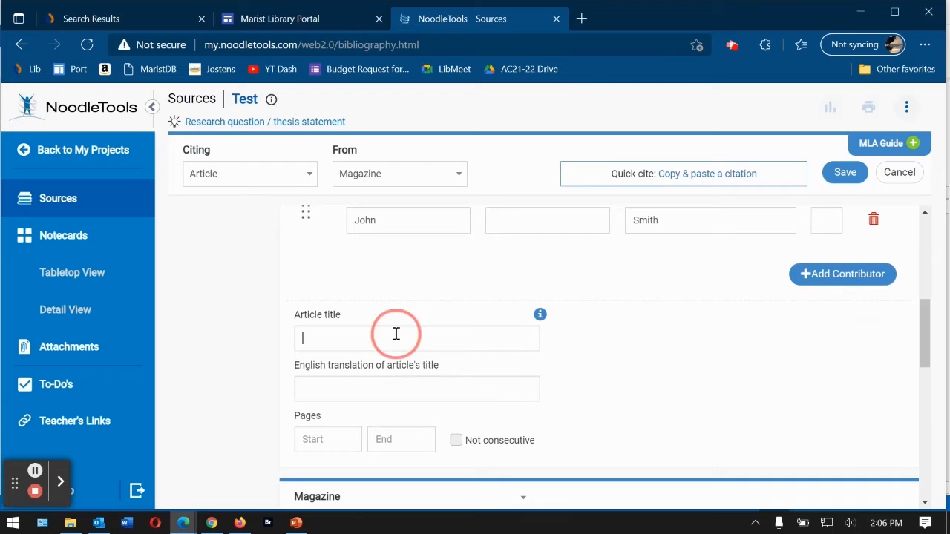
{"action": "scroll", "coordinate": [649, 358], "scroll_direction": "down", "scroll_amount": 2}
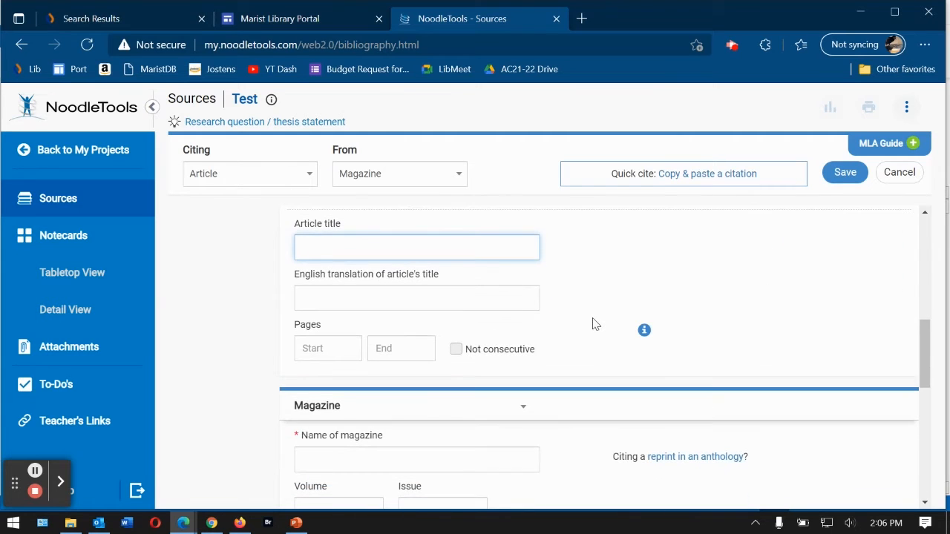
{"action": "type", "text": "This is the title"}
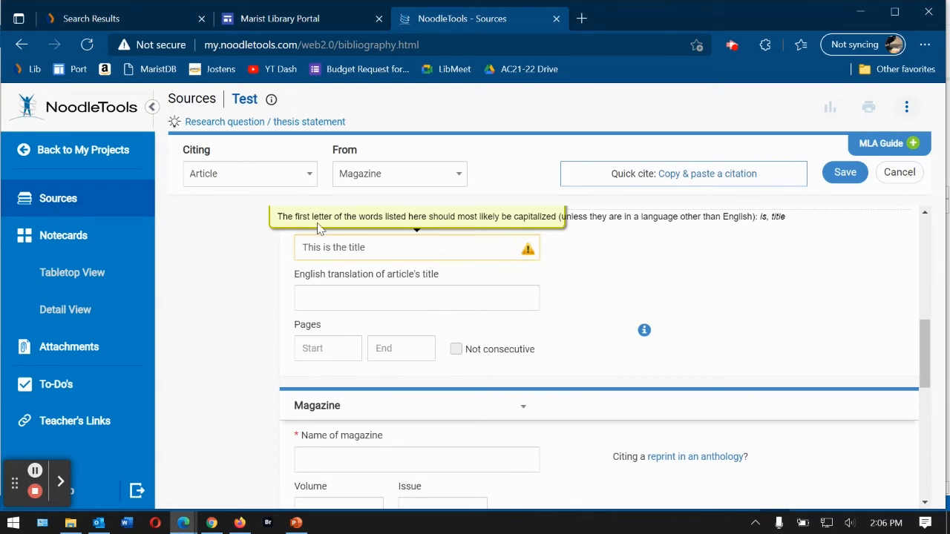
{"action": "scroll", "coordinate": [301, 240], "scroll_direction": "up", "scroll_amount": 1}
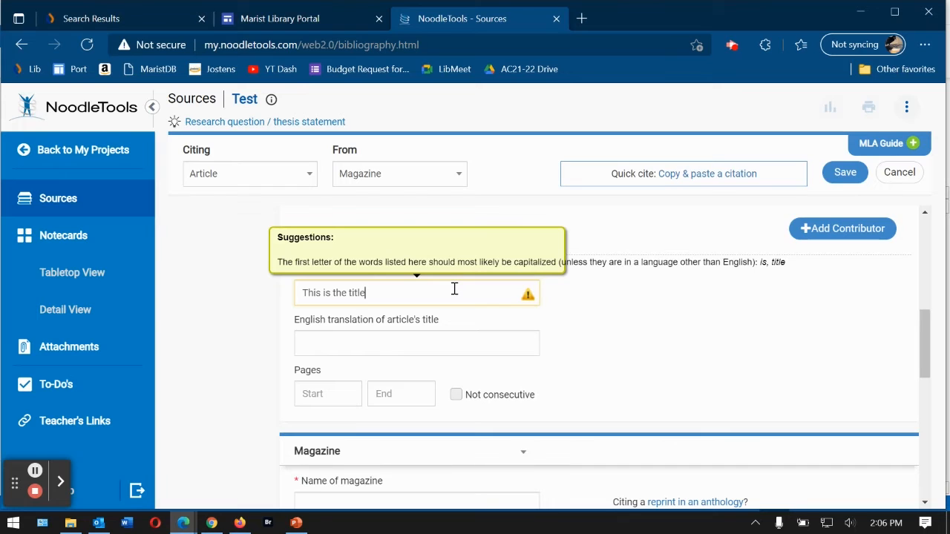
{"action": "key", "text": "BackSpace"}
{"action": "key", "text": "BackSpace"}
{"action": "key", "text": "BackSpace"}
{"action": "key", "text": "BackSpace"}
{"action": "key", "text": "BackSpace"}
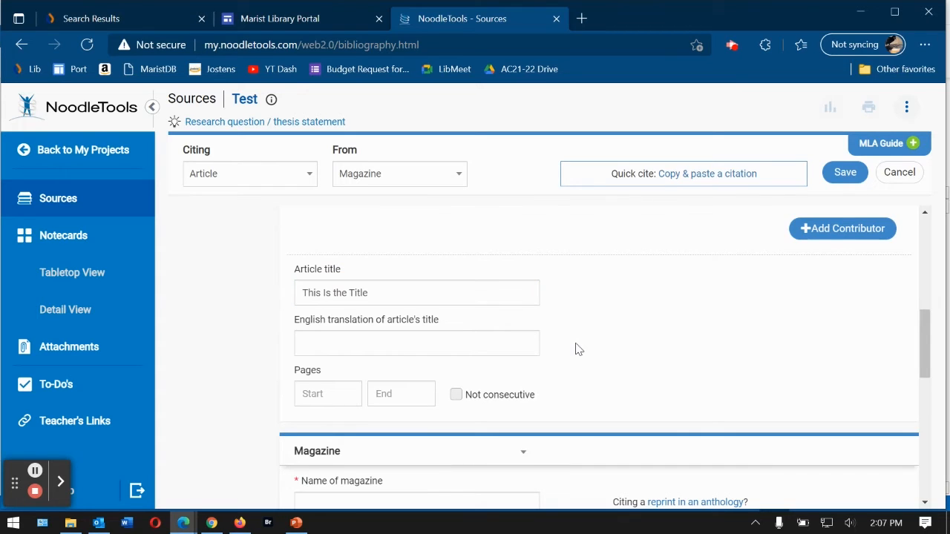
{"action": "left_click", "coordinate": [454, 345]}
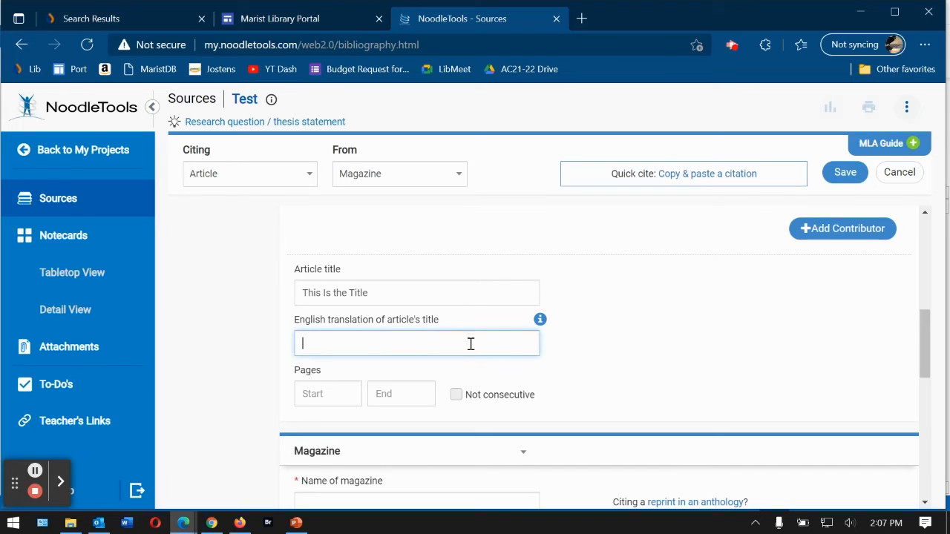
{"action": "left_click", "coordinate": [540, 321]}
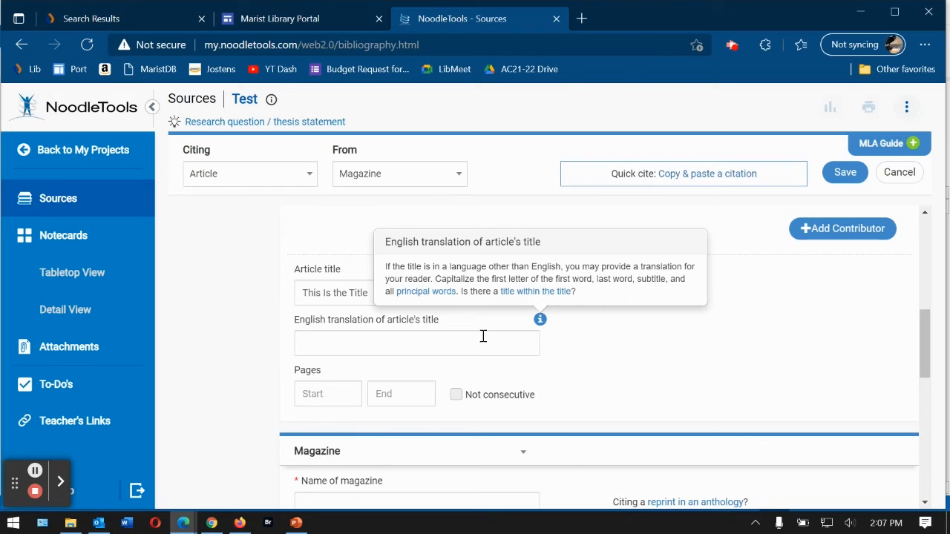
{"action": "left_click", "coordinate": [583, 358]}
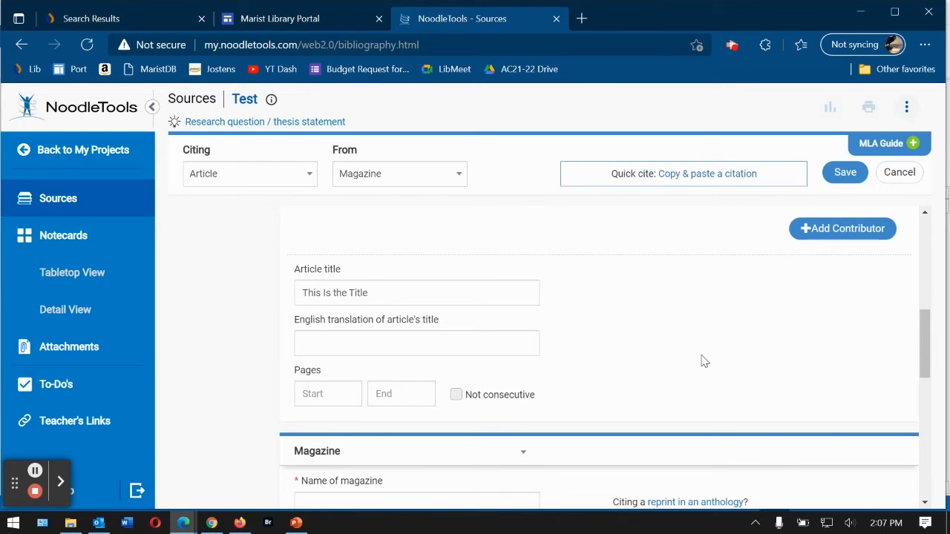
- Enter Time as the magazine name and June 5, 2021 as the publication date
{"action": "scroll", "coordinate": [698, 361], "scroll_direction": "down", "scroll_amount": 1}
{"action": "scroll", "coordinate": [698, 361], "scroll_direction": "down", "scroll_amount": 3}
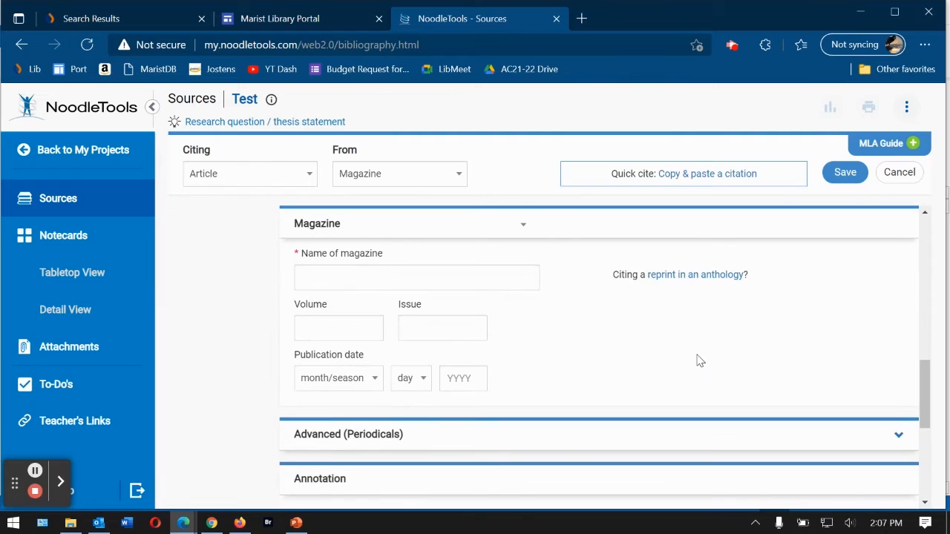
{"action": "left_click", "coordinate": [500, 280]}
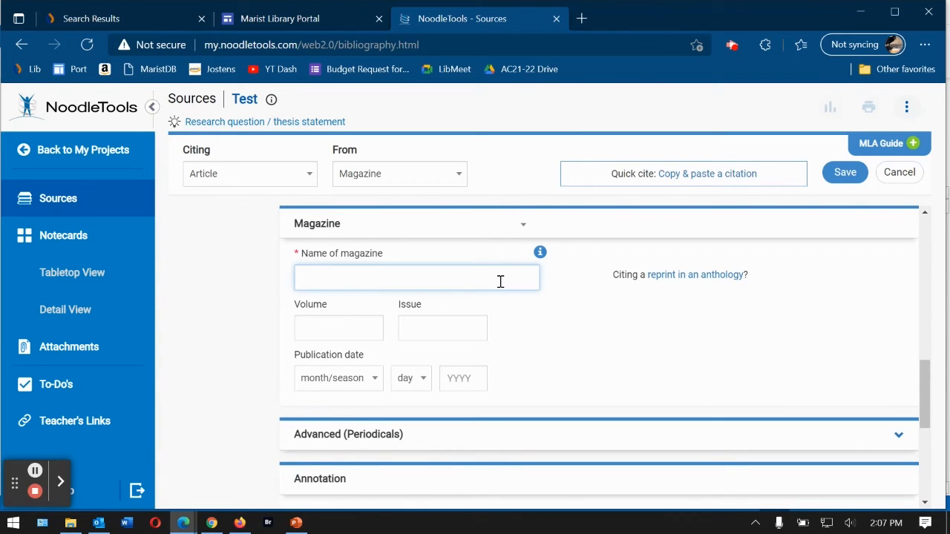
{"action": "type", "text": "Time"}
{"action": "left_click", "coordinate": [370, 380]}
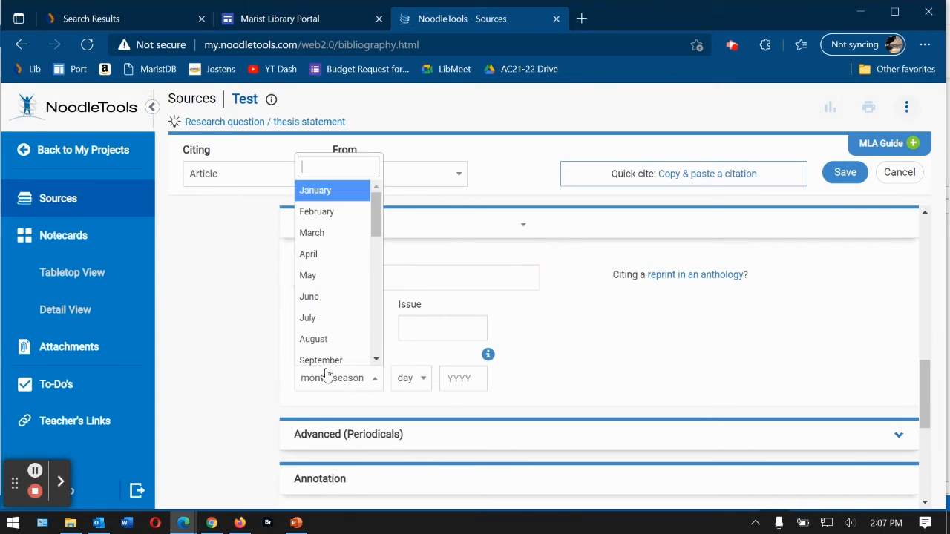
{"action": "left_click", "coordinate": [319, 304]}
{"action": "left_click", "coordinate": [411, 380]}
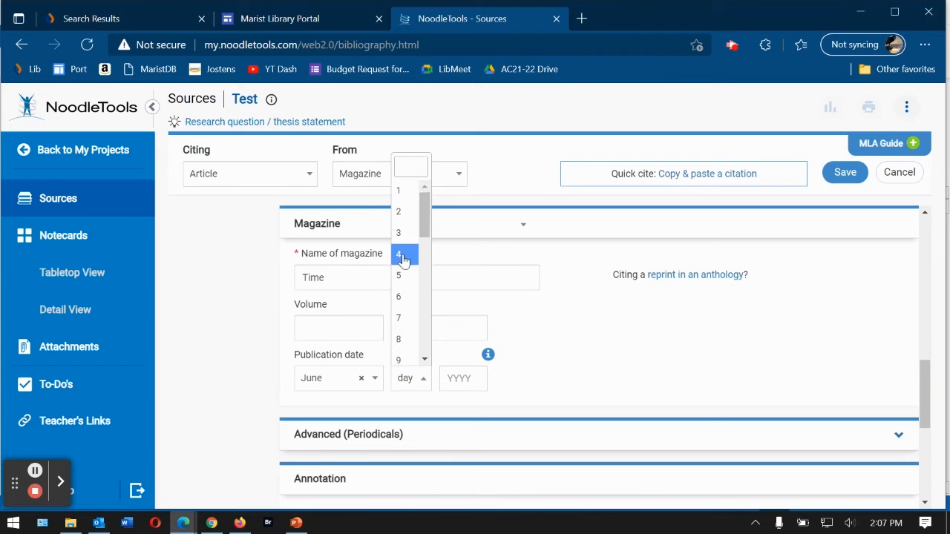
{"action": "left_click", "coordinate": [401, 275]}
{"action": "left_click", "coordinate": [478, 381]}
{"action": "type", "text": "2021"}
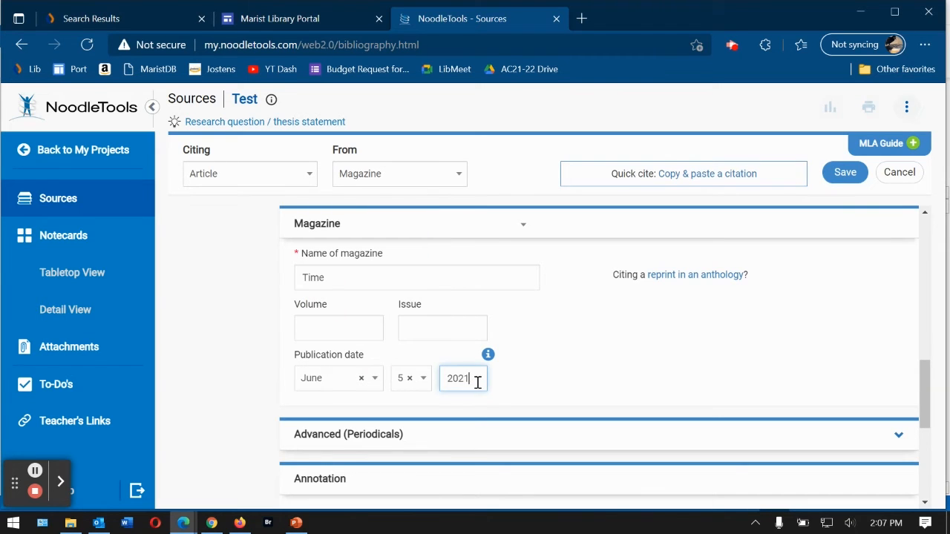
{"action": "scroll", "coordinate": [615, 392], "scroll_direction": "down", "scroll_amount": 3}
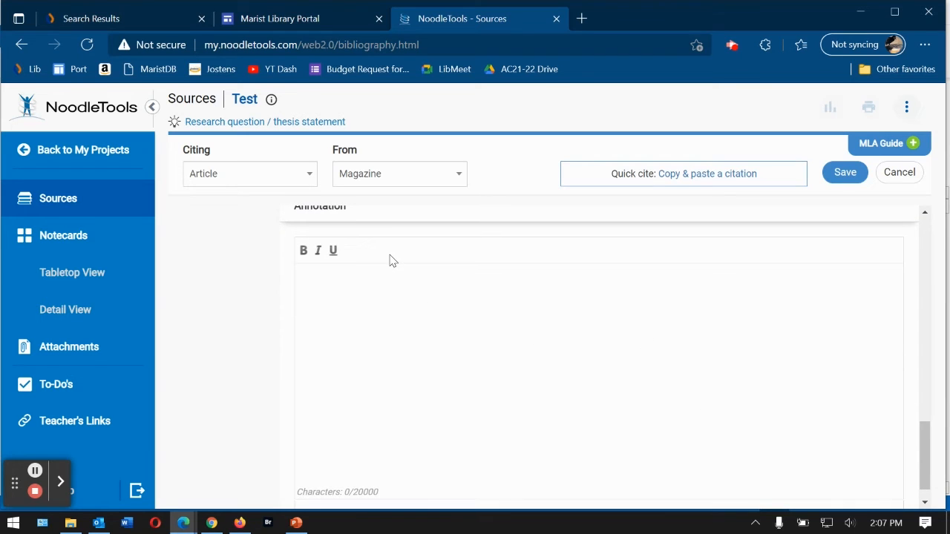
{"action": "scroll", "coordinate": [389, 259], "scroll_direction": "up", "scroll_amount": 1}
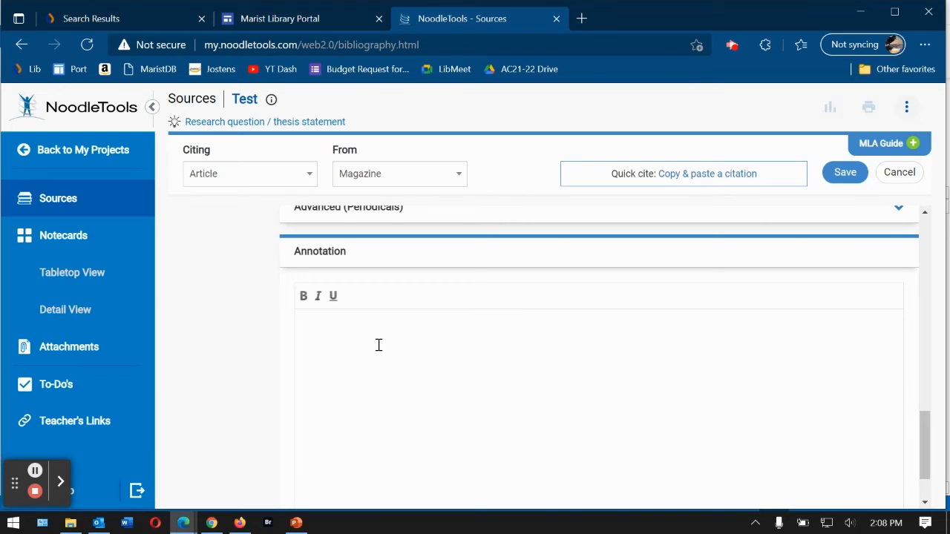
- Save the Time magazine citation, reopen it for editing, and save it again
{"action": "left_click", "coordinate": [846, 174]}
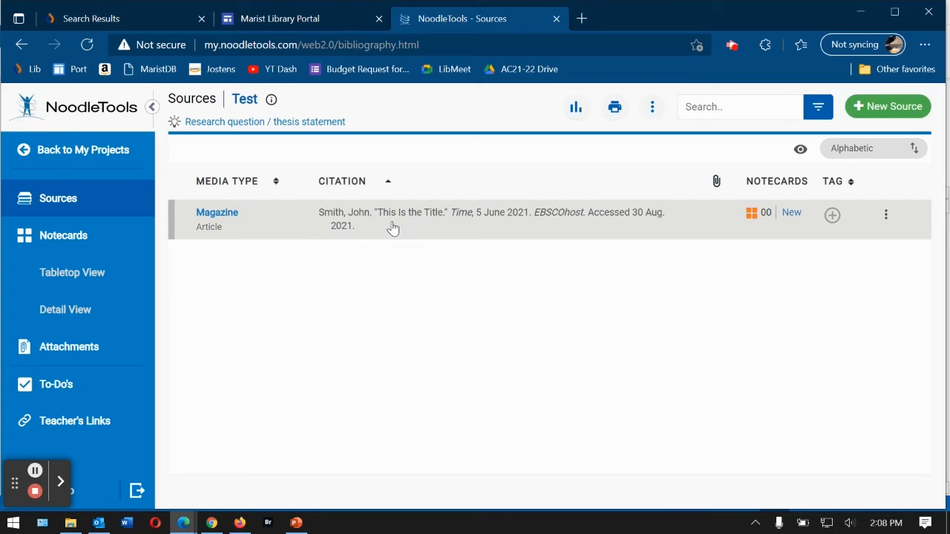
{"action": "left_click", "coordinate": [887, 217]}
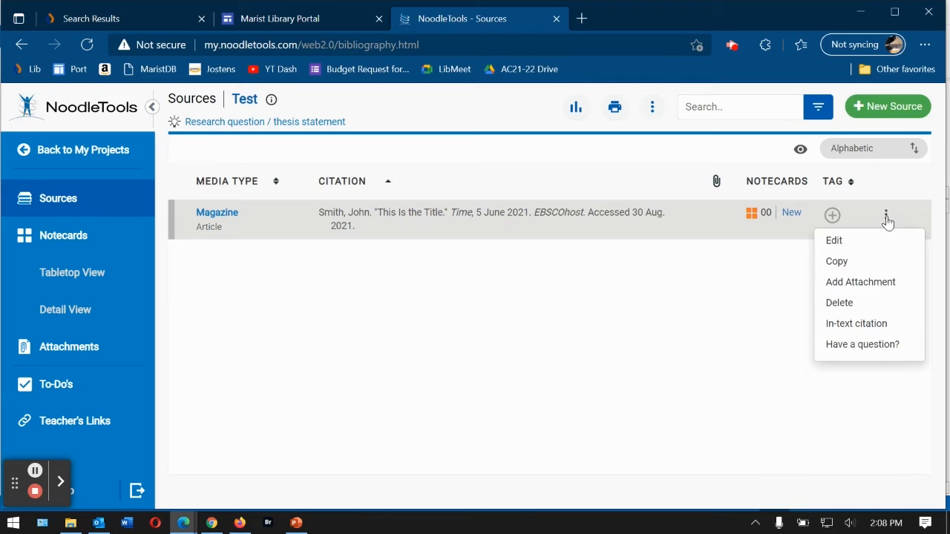
{"action": "left_click", "coordinate": [831, 246]}
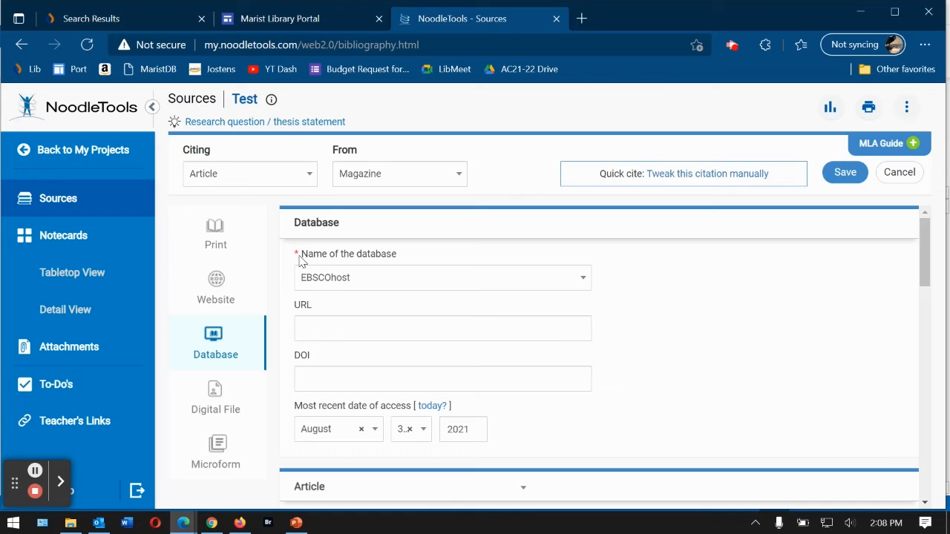
{"action": "left_click", "coordinate": [844, 172]}
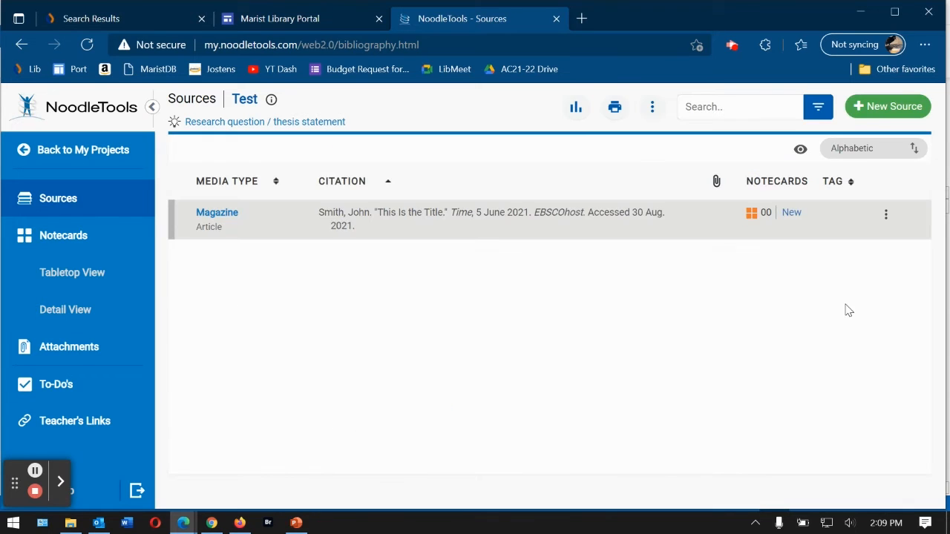
- Go back to My Projects, open 9th Newspaper Research, and show the New York Times citation's actions
{"action": "left_click", "coordinate": [56, 149]}
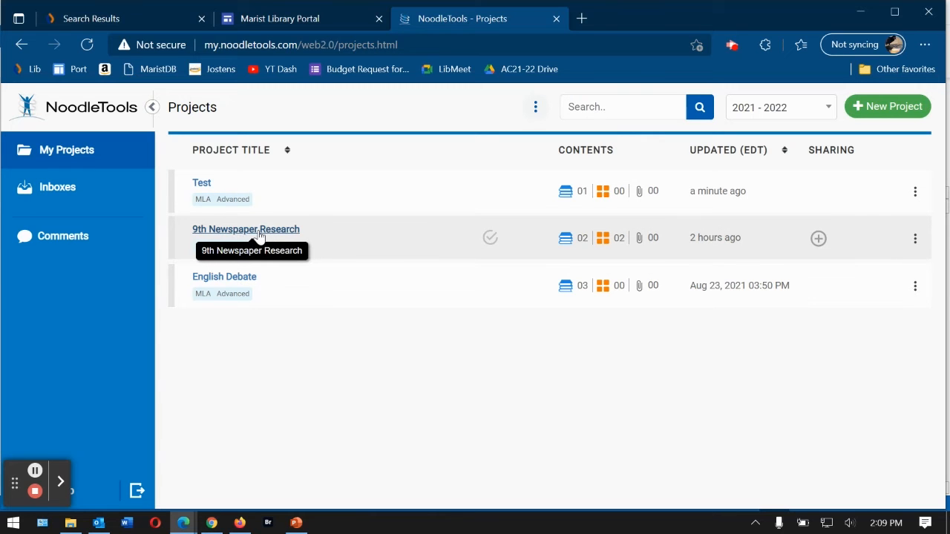
{"action": "left_click", "coordinate": [259, 230]}
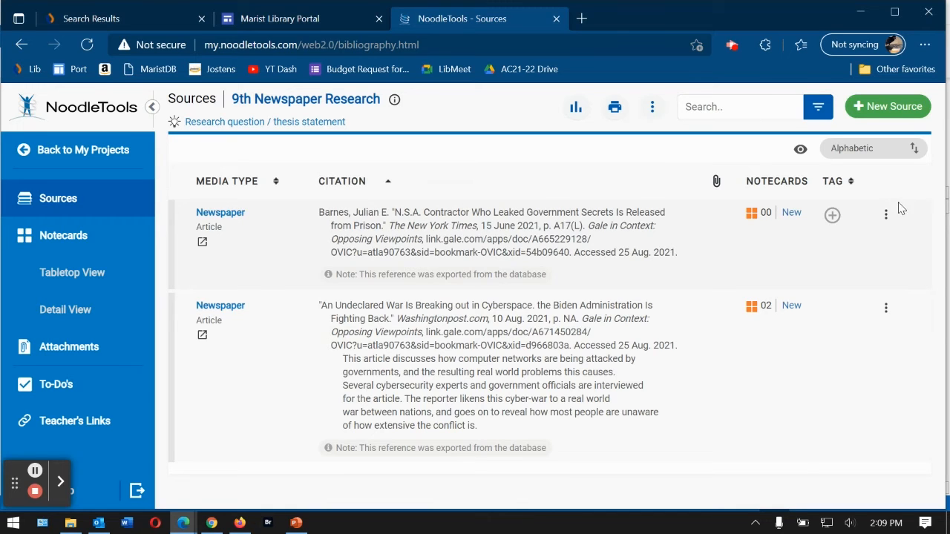
{"action": "left_click", "coordinate": [885, 215]}
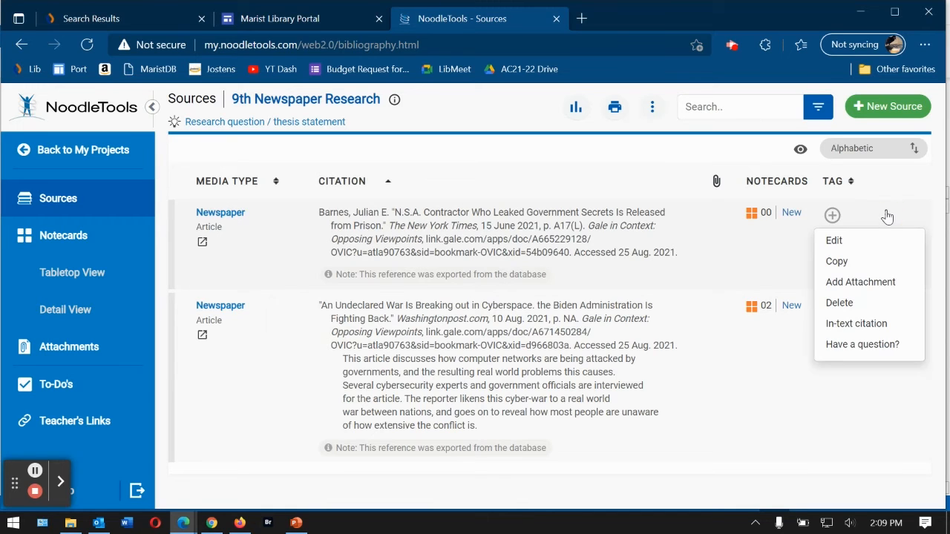
- Edit the New York Times citation, review its Annotation box, and re-save it unchanged
{"action": "left_click", "coordinate": [834, 241]}
{"action": "scroll", "coordinate": [658, 280], "scroll_direction": "down", "scroll_amount": 4}
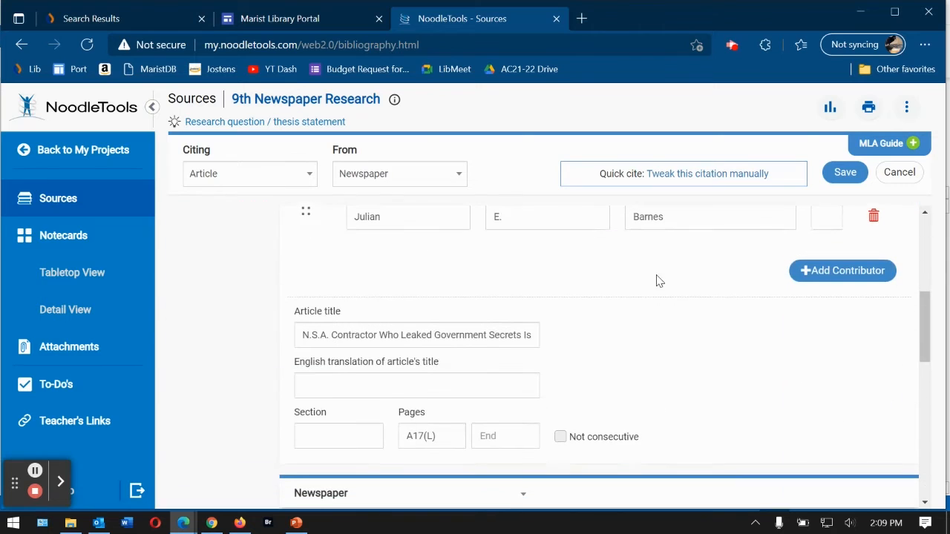
{"action": "scroll", "coordinate": [895, 384], "scroll_direction": "down", "scroll_amount": 10}
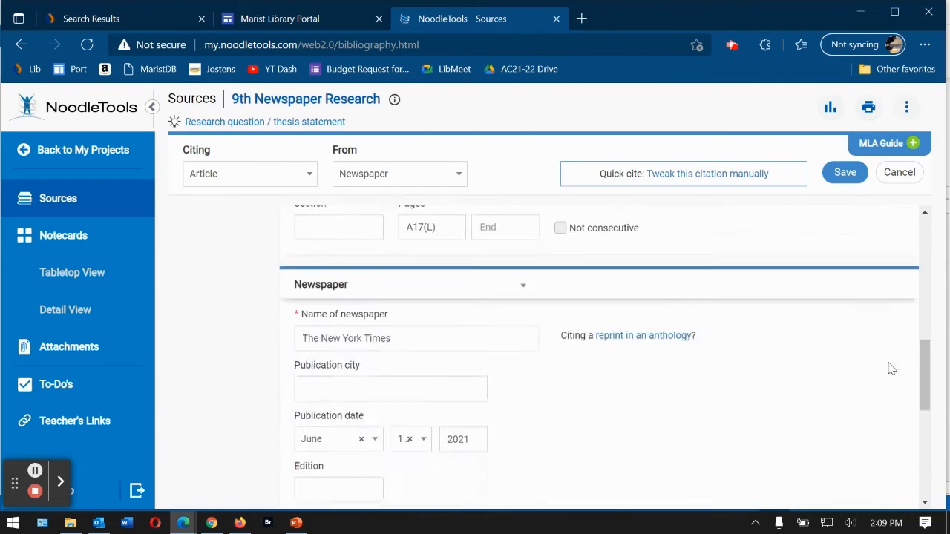
{"action": "left_click", "coordinate": [479, 333]}
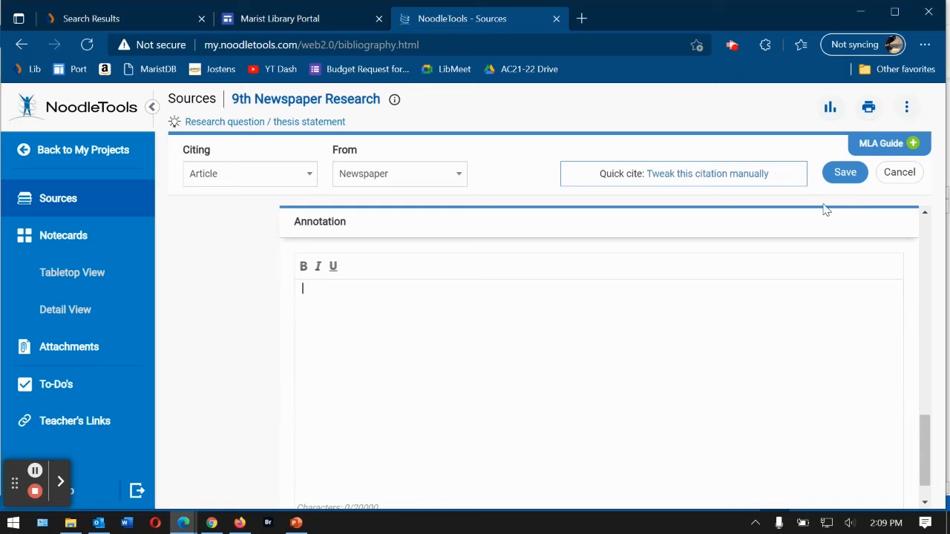
{"action": "left_click", "coordinate": [846, 172]}
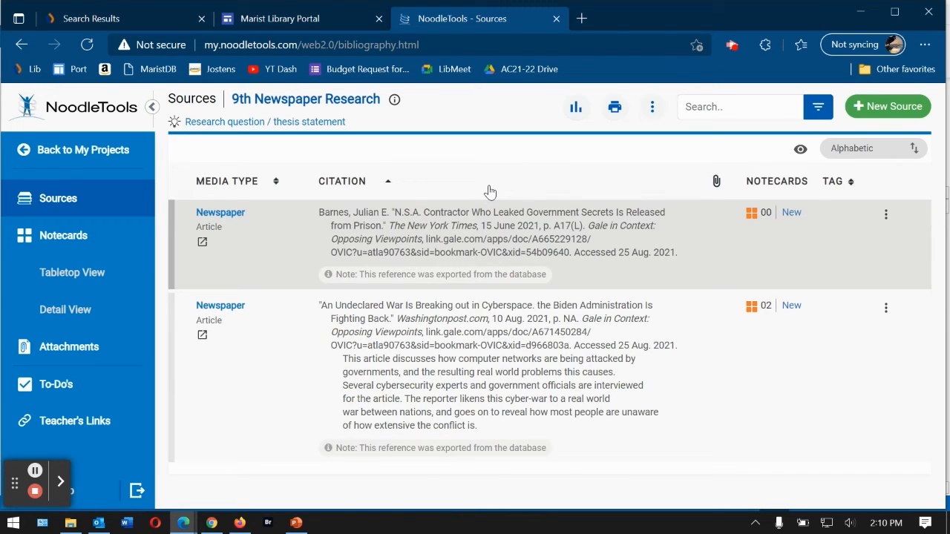
{"action": "left_click_drag", "start_coordinate": [314, 159], "coordinate": [614, 450]}
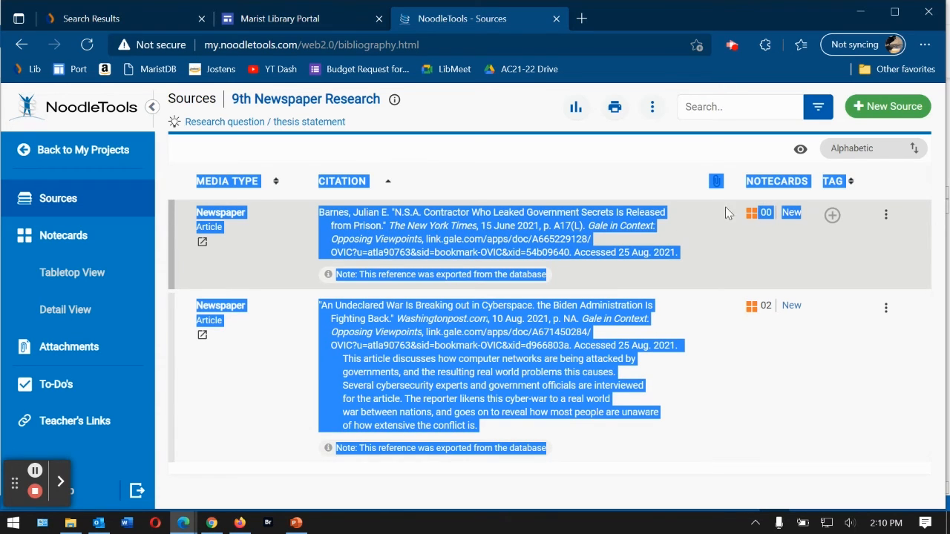
{"action": "left_click", "coordinate": [569, 150]}
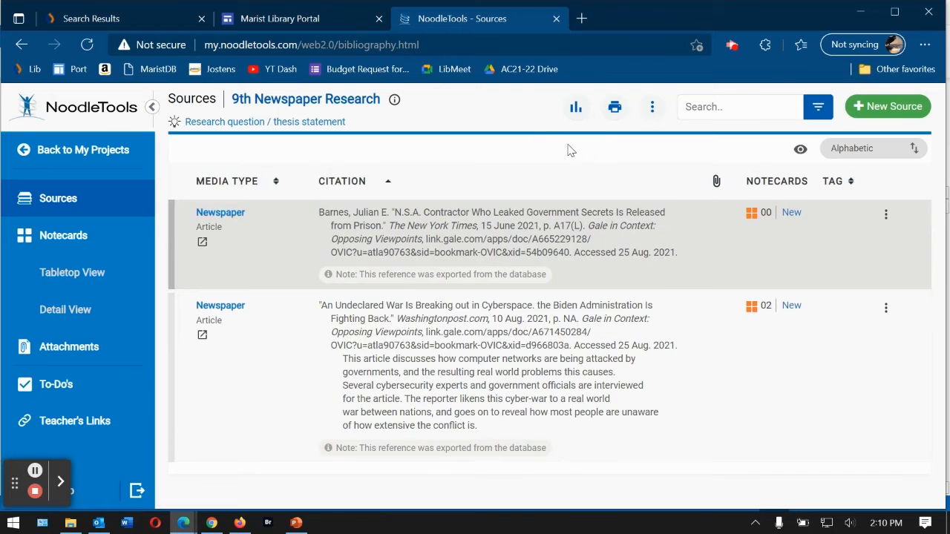
- In Export/Print Formatting Options, set List Title to Works Cited and print citations only, without annotations
{"action": "left_click", "coordinate": [615, 109]}
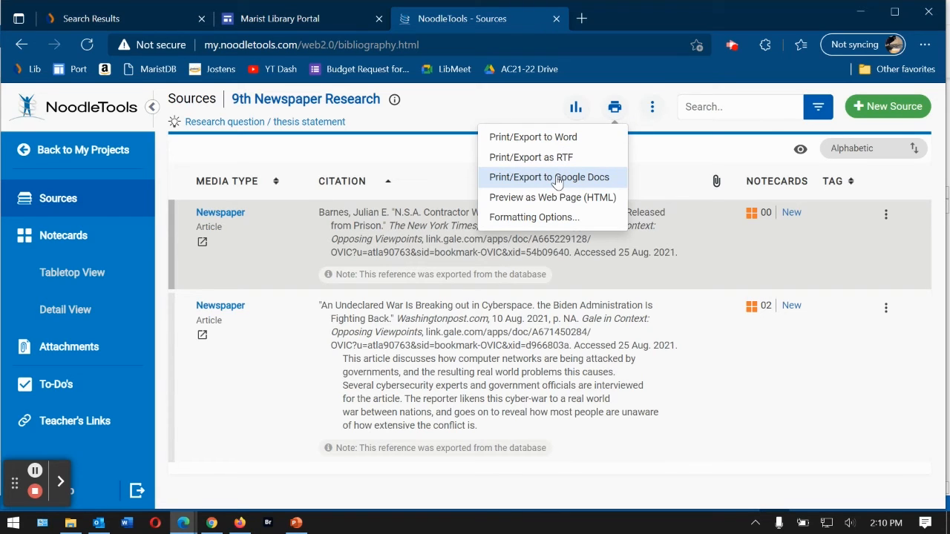
{"action": "left_click", "coordinate": [551, 223]}
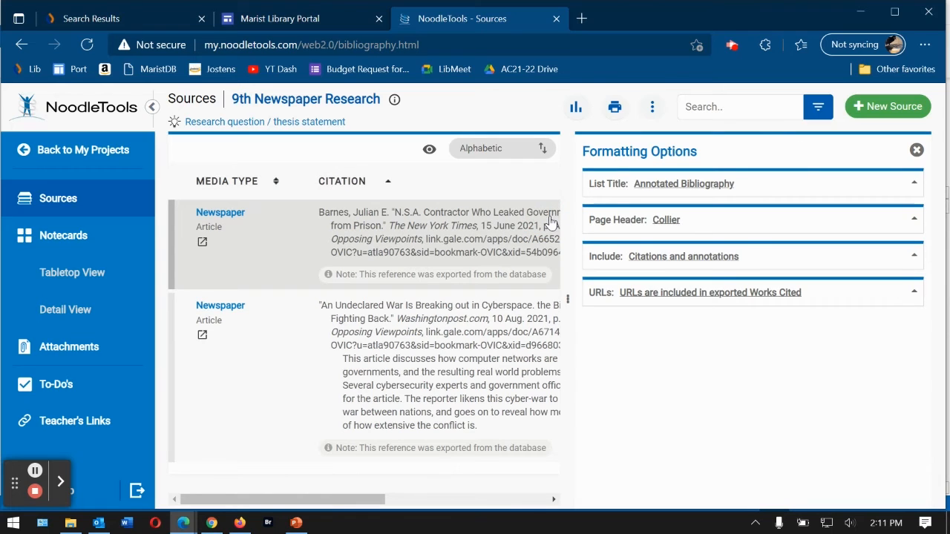
{"action": "left_click", "coordinate": [671, 187]}
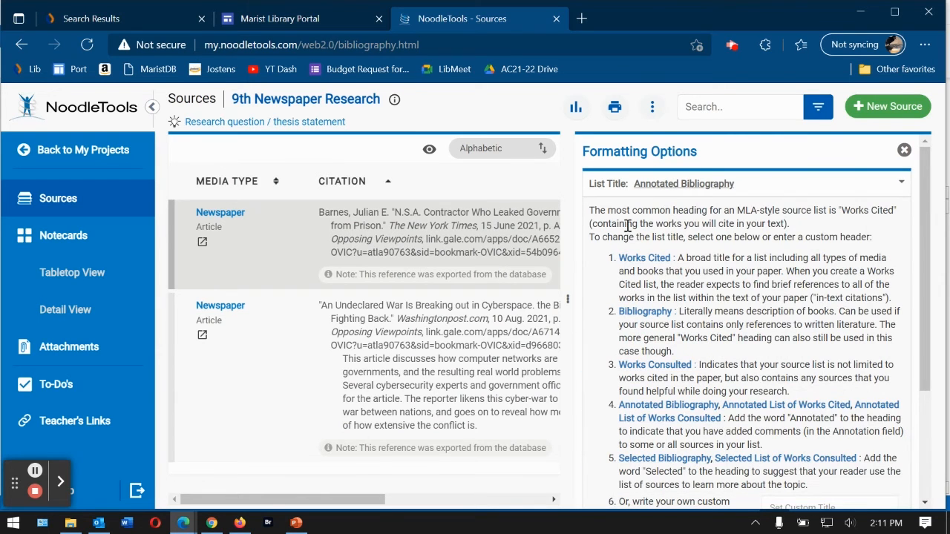
{"action": "left_click", "coordinate": [642, 262]}
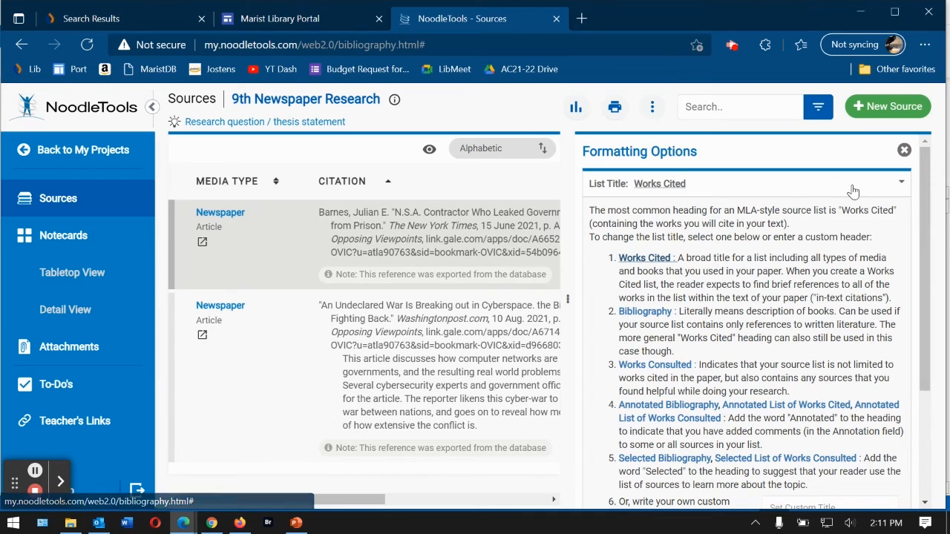
{"action": "left_click", "coordinate": [901, 185]}
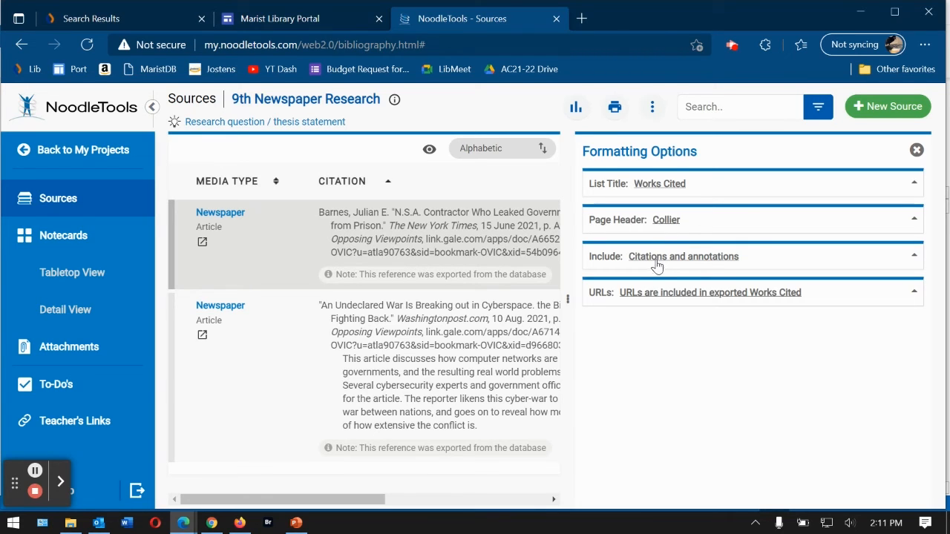
{"action": "left_click", "coordinate": [656, 260]}
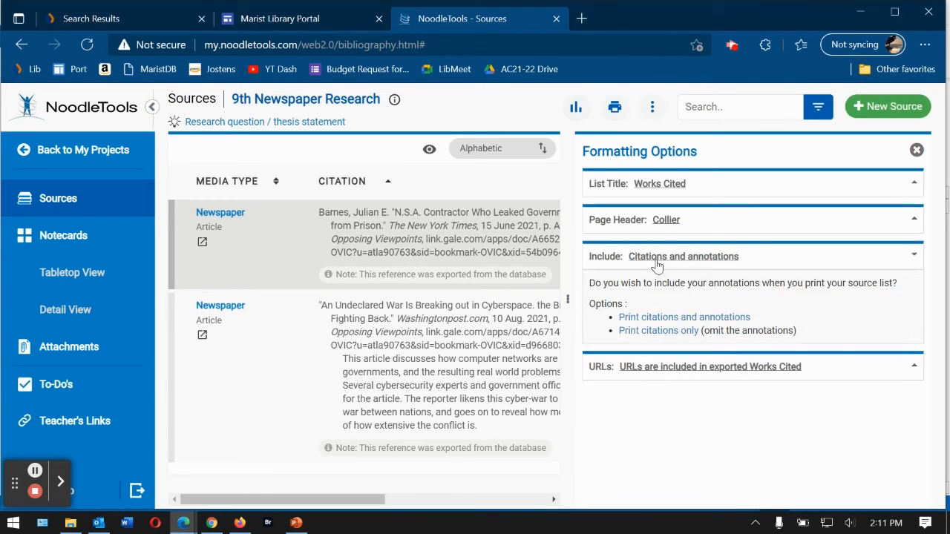
{"action": "left_click", "coordinate": [654, 331]}
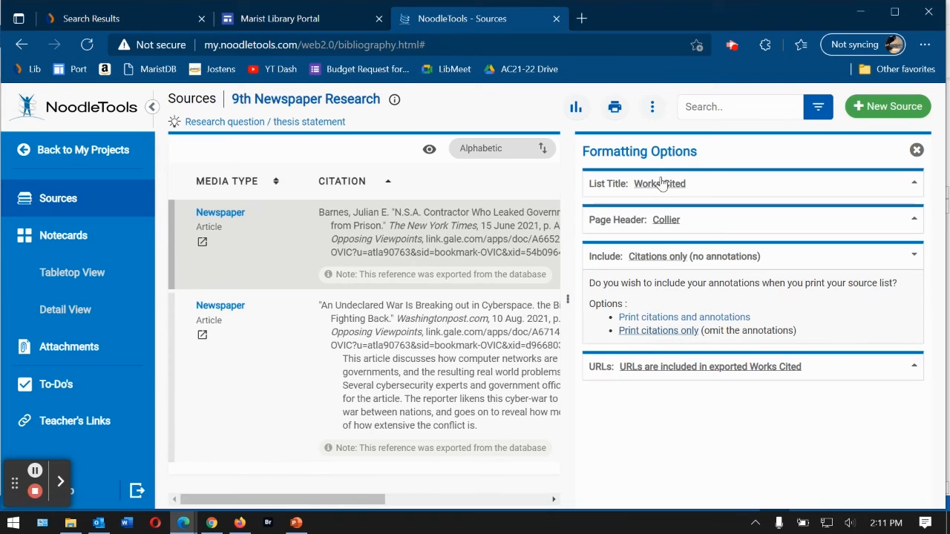
{"action": "left_click", "coordinate": [913, 256]}
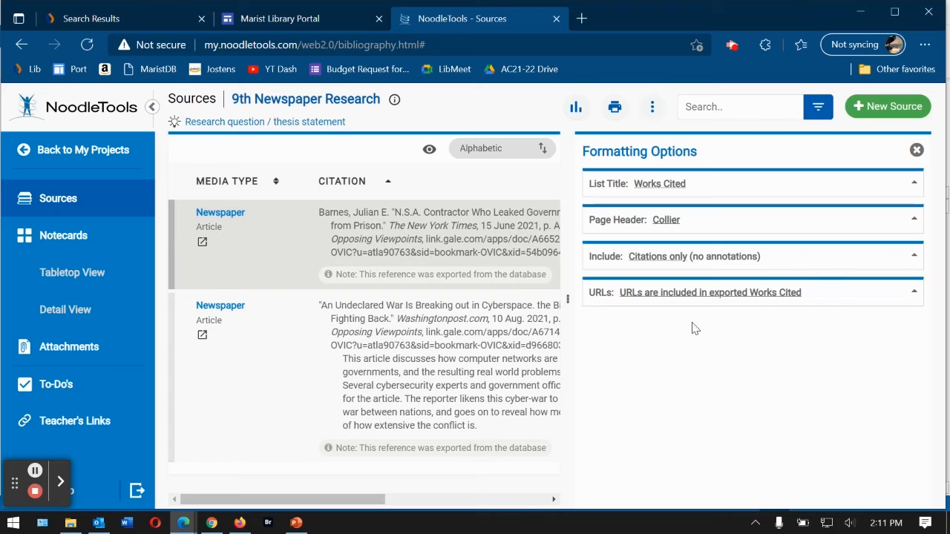
- Close Formatting Options and dismiss the Export/Print menu without exporting, then return to My Projects
{"action": "left_click", "coordinate": [917, 150]}
{"action": "left_click", "coordinate": [615, 107]}
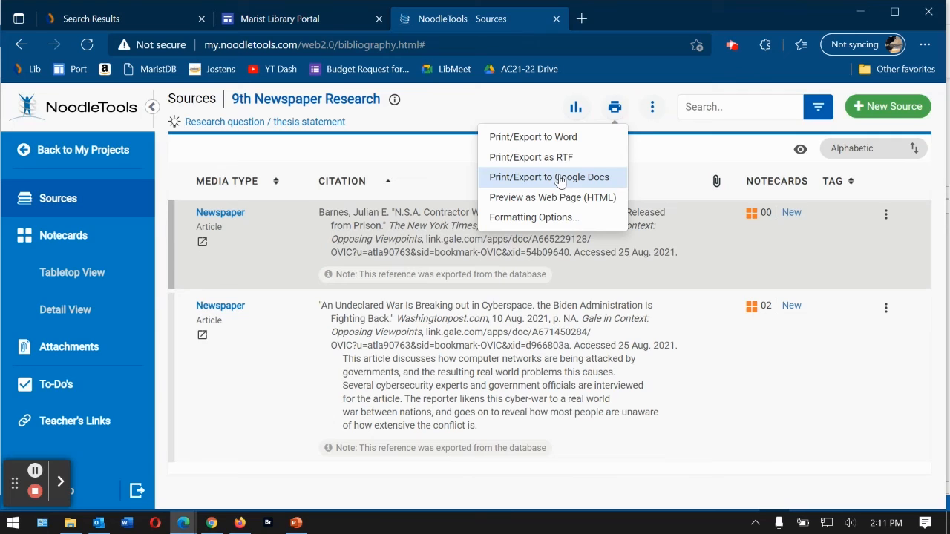
{"action": "left_click", "coordinate": [518, 114]}
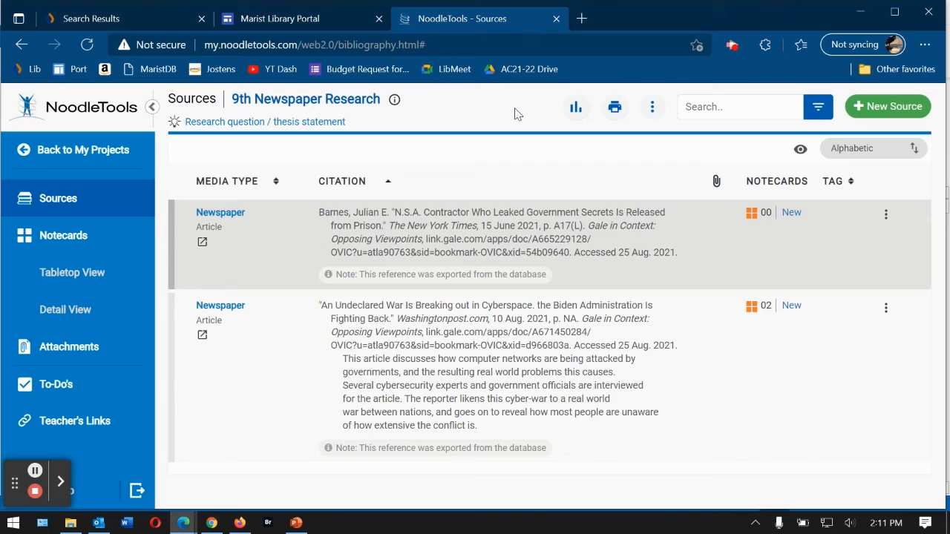
{"action": "left_click", "coordinate": [91, 151]}
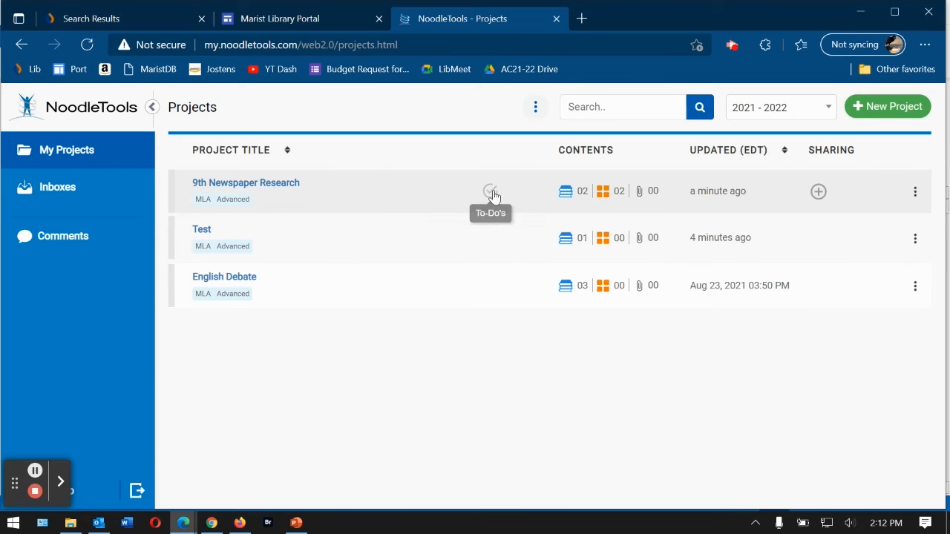
- Open 9th Newspaper Research's sharing settings and cancel sharing it with an inbox
{"action": "left_click", "coordinate": [819, 192]}
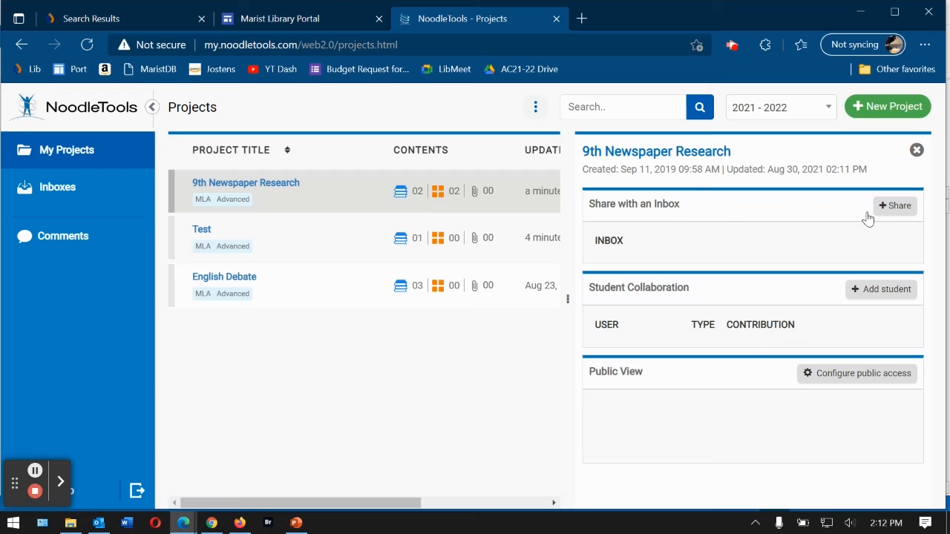
{"action": "left_click", "coordinate": [891, 214]}
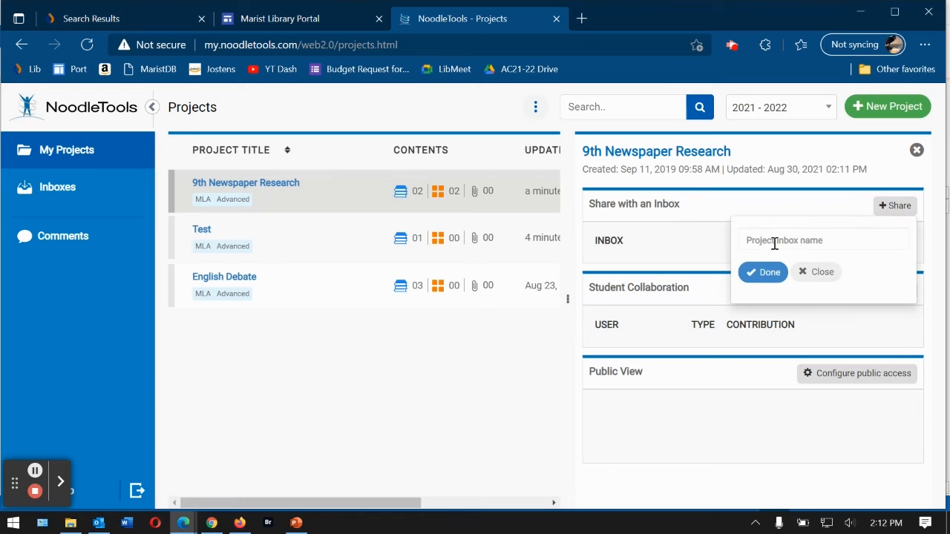
{"action": "left_click", "coordinate": [688, 253]}
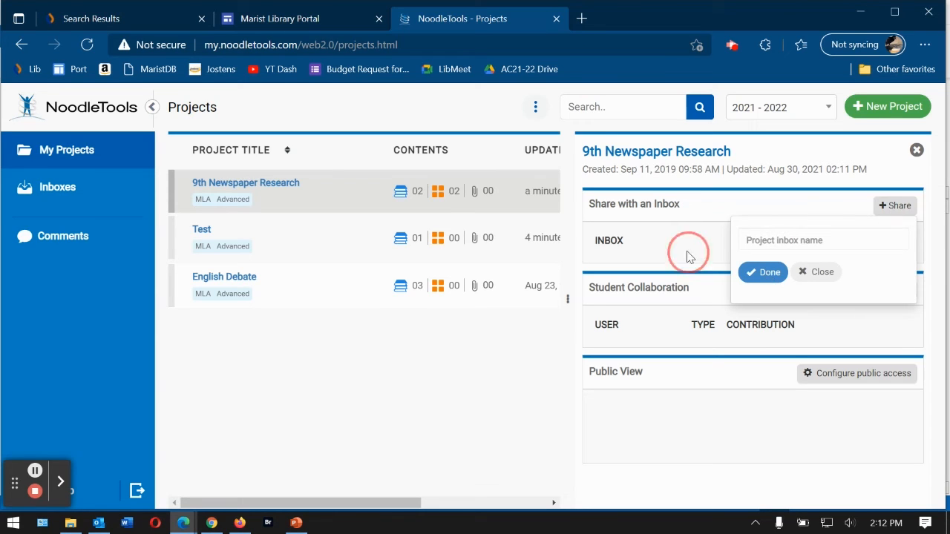
{"action": "left_click", "coordinate": [812, 272]}
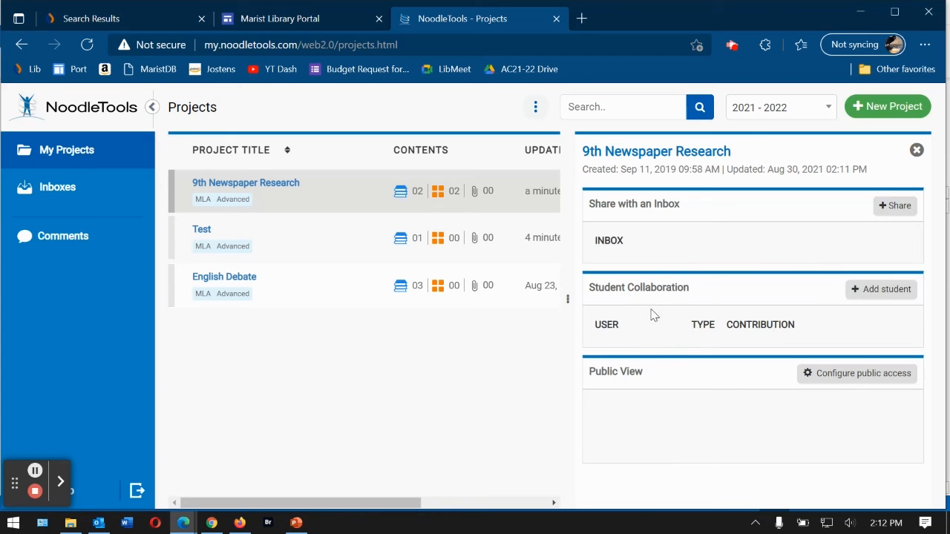
- Start adding a student collaborator, then close the popup and project panel without adding anyone
{"action": "left_click", "coordinate": [879, 295]}
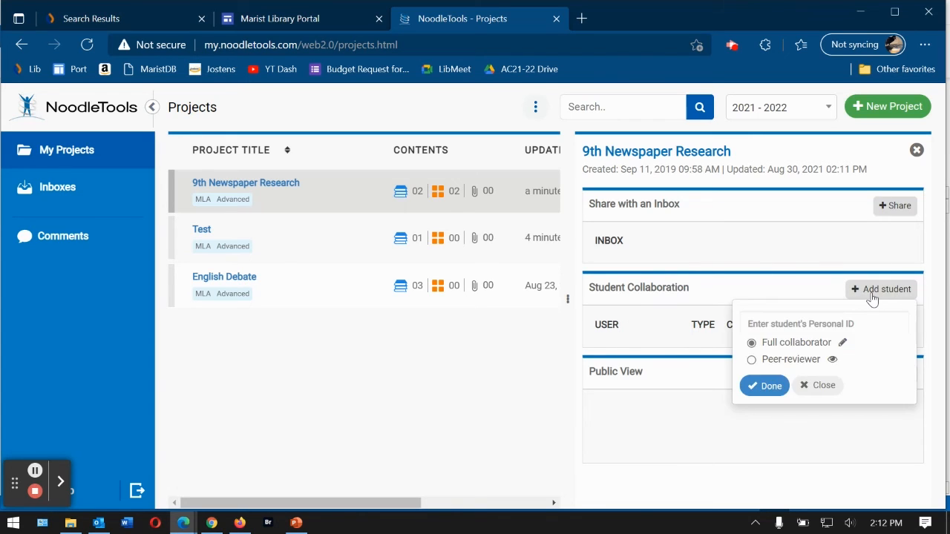
{"action": "left_click", "coordinate": [797, 324]}
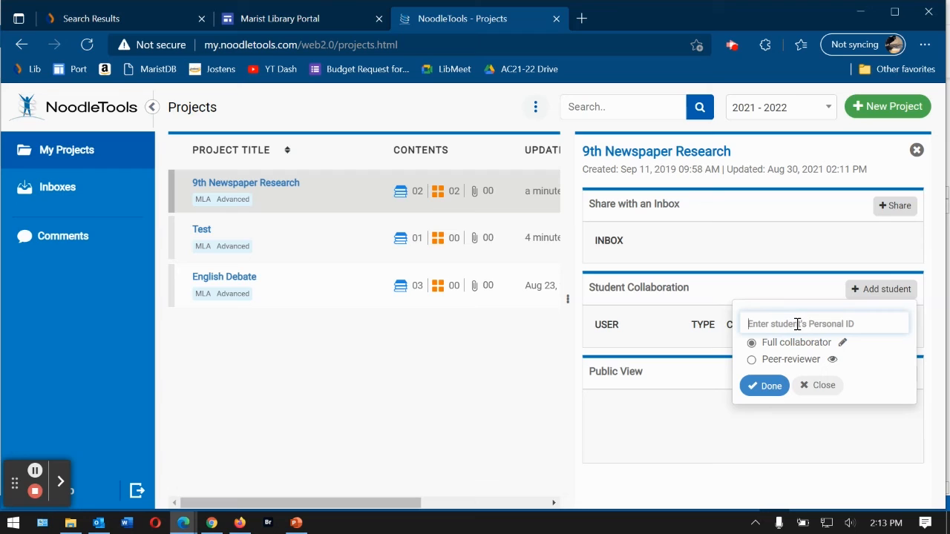
{"action": "left_click", "coordinate": [818, 386]}
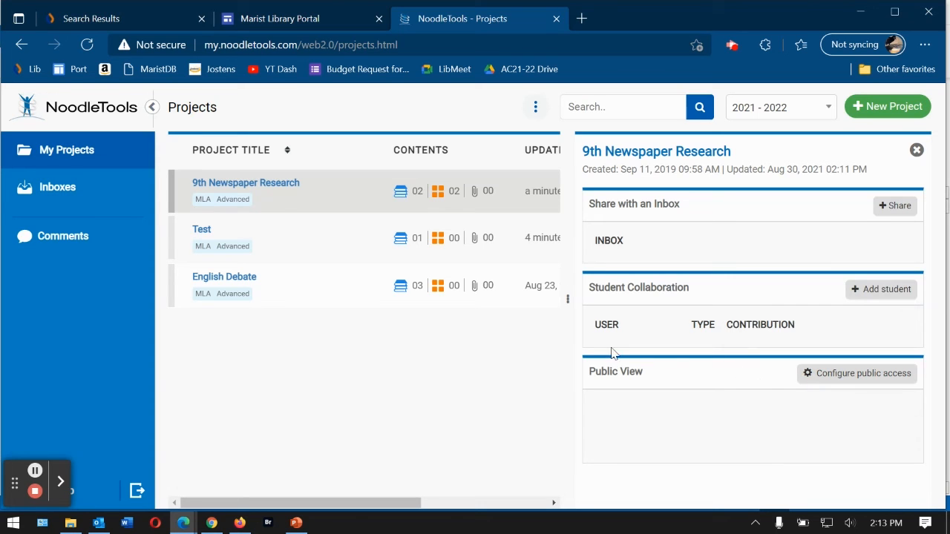
{"action": "left_click", "coordinate": [917, 150]}
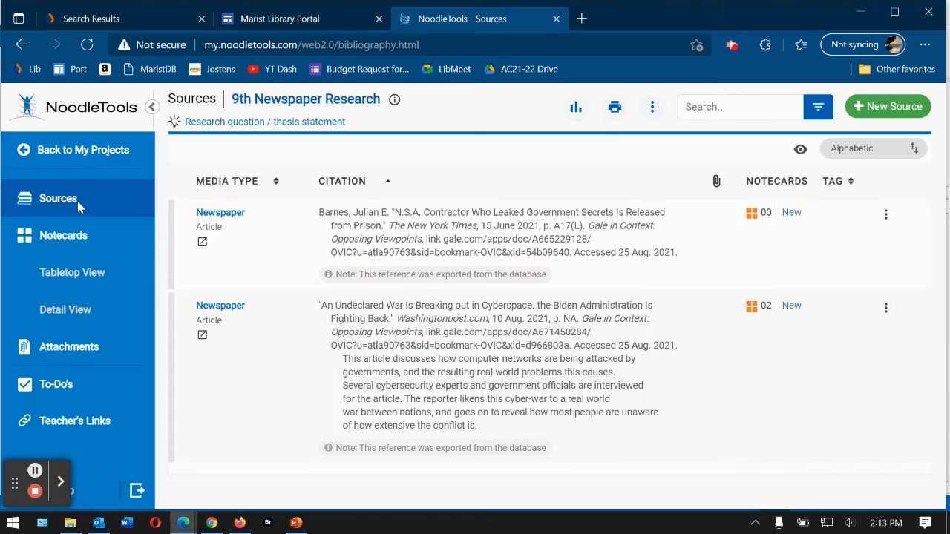
- On the notecards tabletop, move the blue Cyber-Warfare is Real card right and the green card beneath it
{"action": "left_click", "coordinate": [72, 242]}
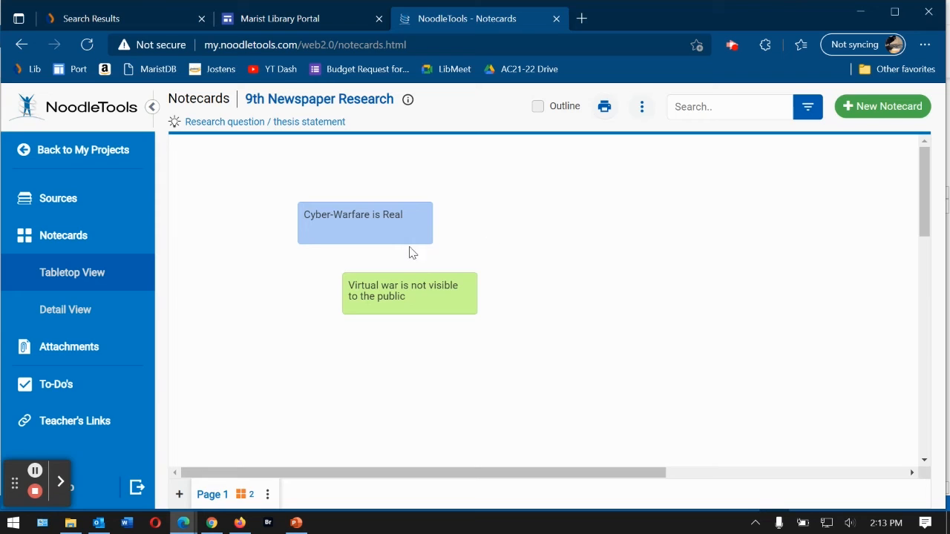
{"action": "left_click_drag", "start_coordinate": [413, 219], "coordinate": [626, 202]}
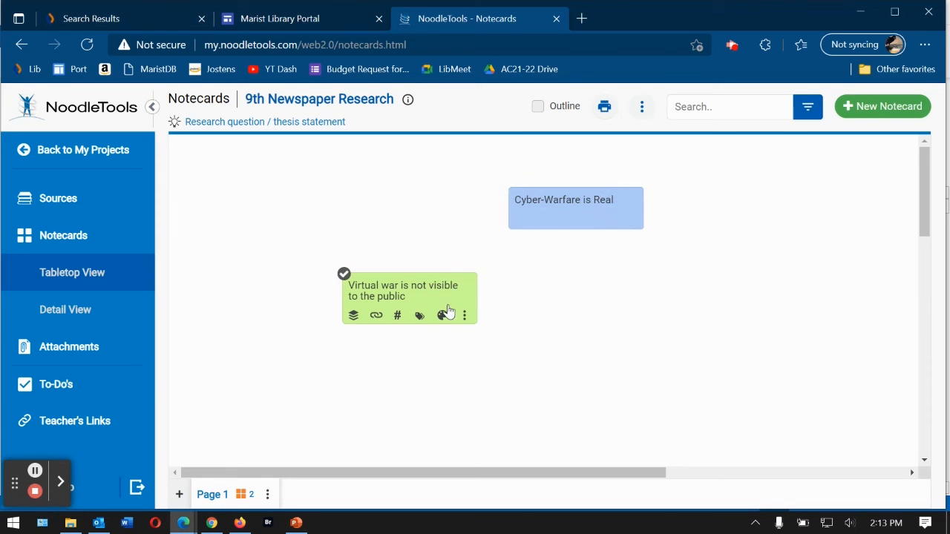
{"action": "left_click_drag", "start_coordinate": [447, 310], "coordinate": [621, 276]}
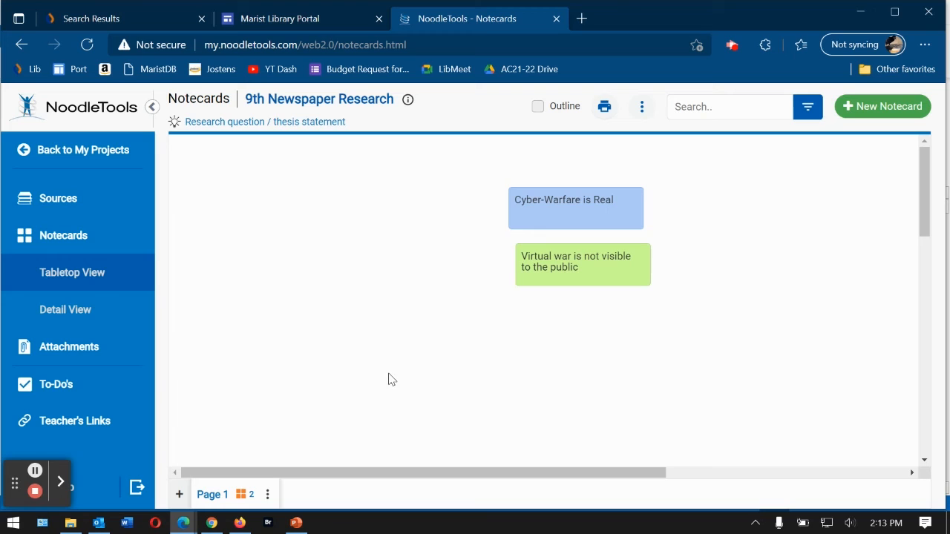
{"action": "left_click", "coordinate": [357, 475]}
{"action": "left_click_drag", "start_coordinate": [356, 475], "coordinate": [784, 475]}
{"action": "left_click_drag", "start_coordinate": [921, 175], "coordinate": [939, 340]}
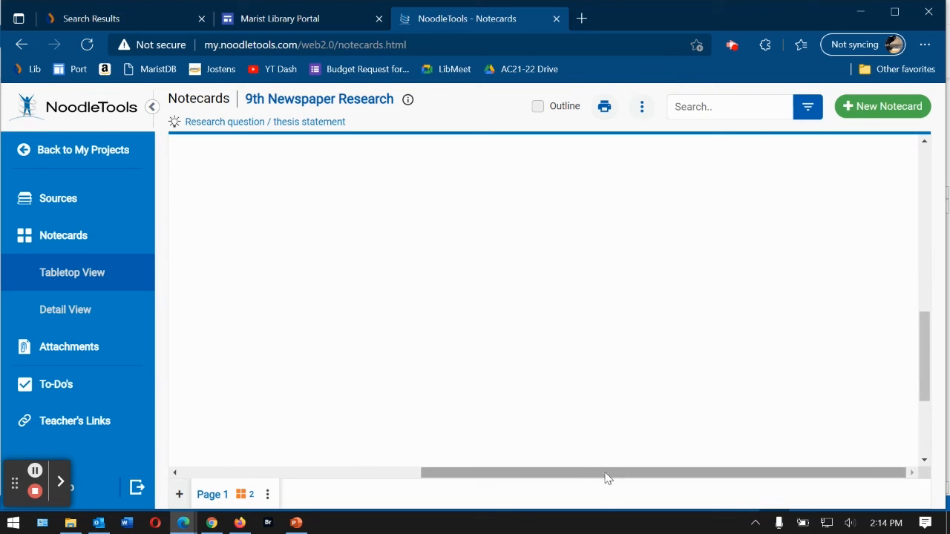
{"action": "left_click_drag", "start_coordinate": [607, 478], "coordinate": [240, 474]}
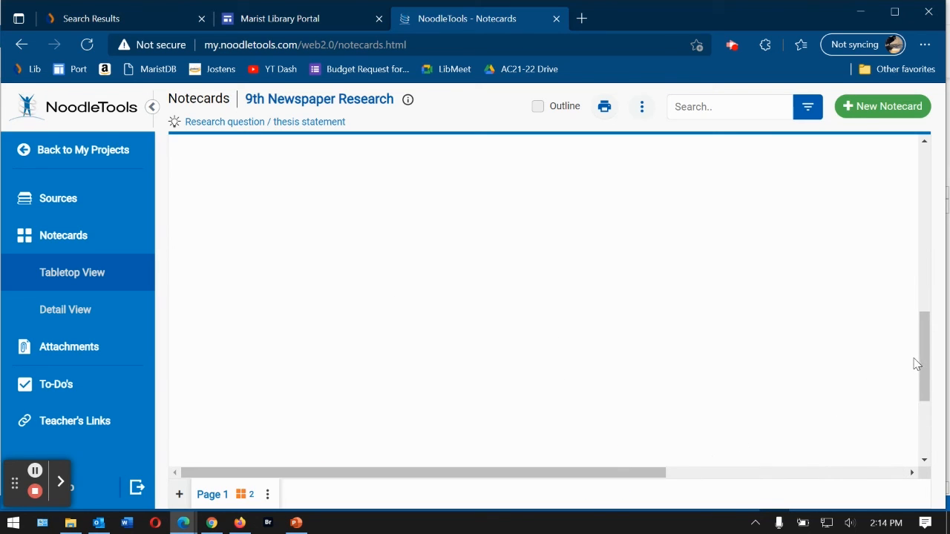
{"action": "left_click_drag", "start_coordinate": [924, 362], "coordinate": [925, 148]}
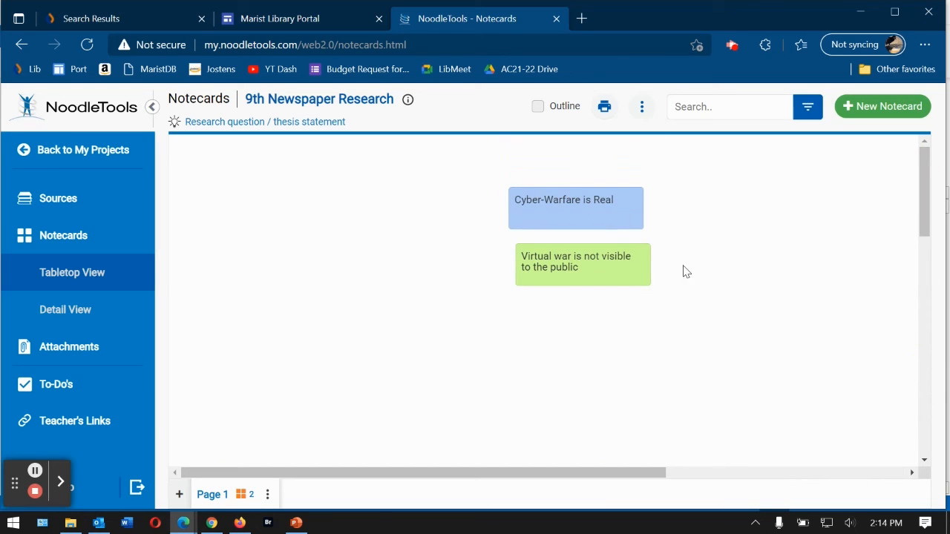
{"action": "mouse_move", "coordinate": [624, 256]}
- Create a new notecard titled 'Test Notecard' sourced to the Undeclared War article
{"action": "left_click", "coordinate": [871, 109]}
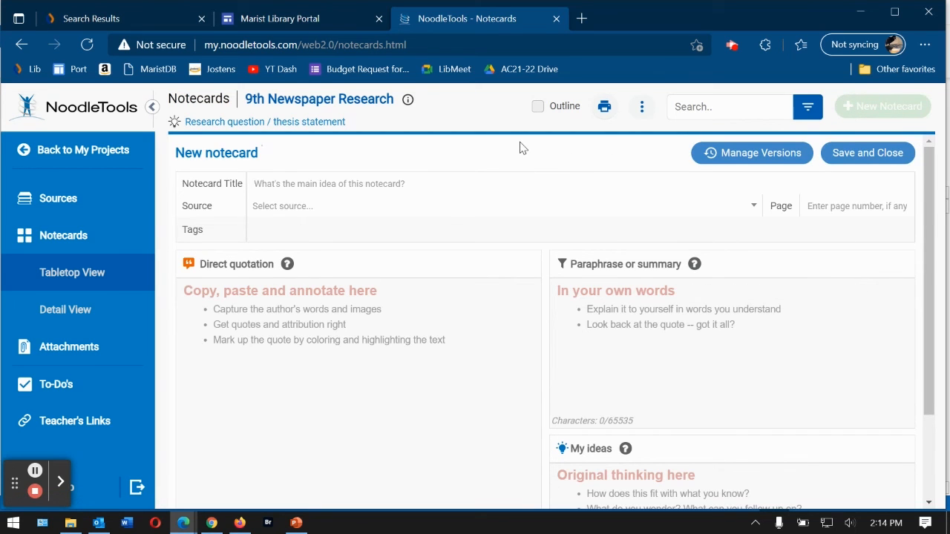
{"action": "type", "text": "Test Notecard"}
{"action": "left_click", "coordinate": [373, 212]}
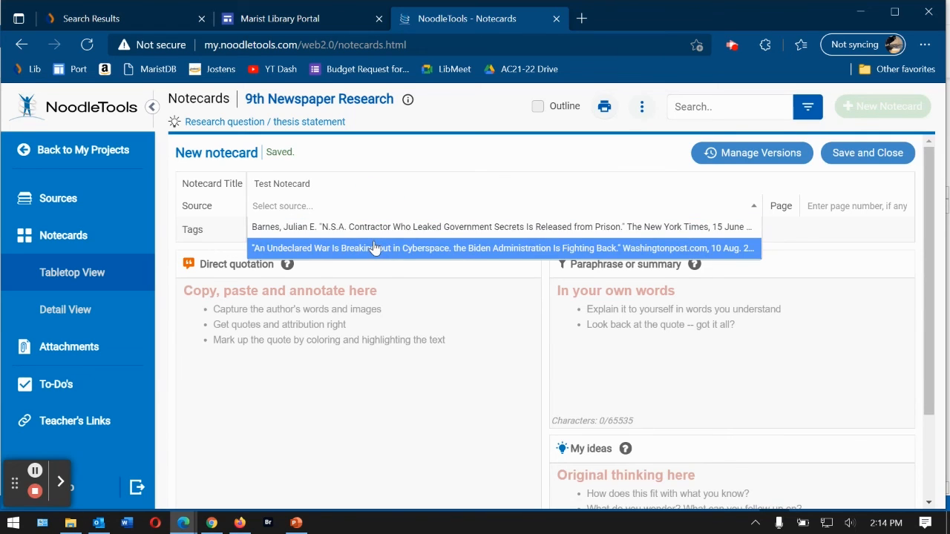
{"action": "left_click", "coordinate": [373, 248]}
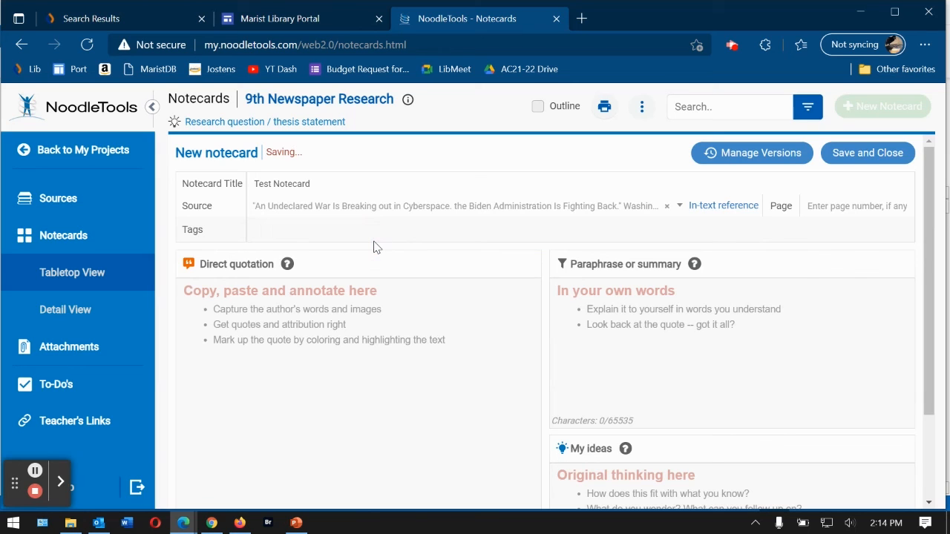
- Paste 'This is my original idea.' into the notecard's My ideas area
{"action": "left_click", "coordinate": [322, 229]}
{"action": "left_click", "coordinate": [390, 338]}
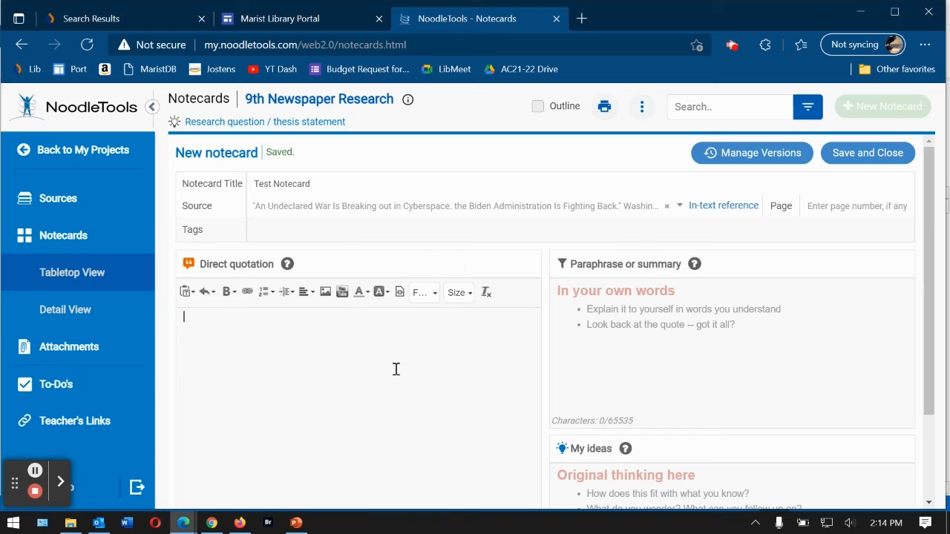
{"action": "left_click", "coordinate": [718, 339]}
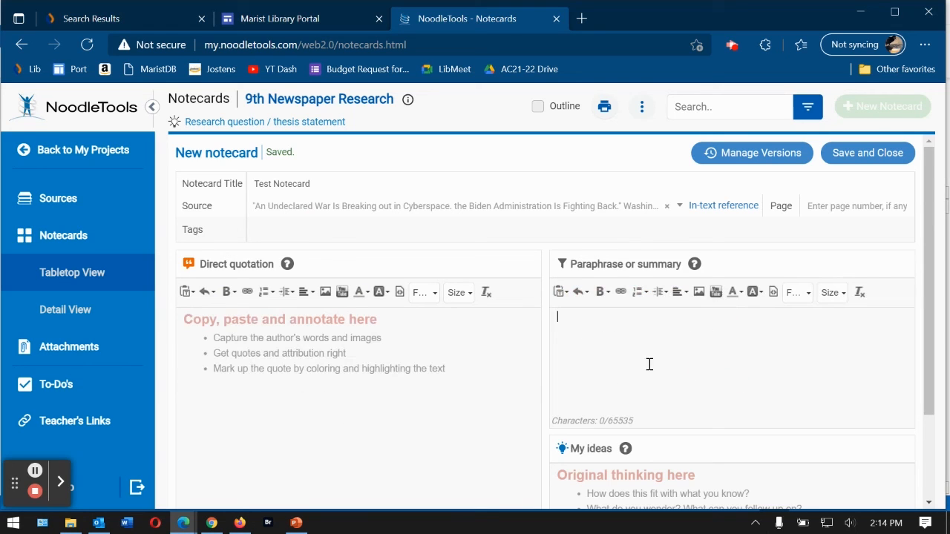
{"action": "scroll", "coordinate": [699, 361], "scroll_direction": "down", "scroll_amount": 1}
{"action": "left_click", "coordinate": [647, 435]}
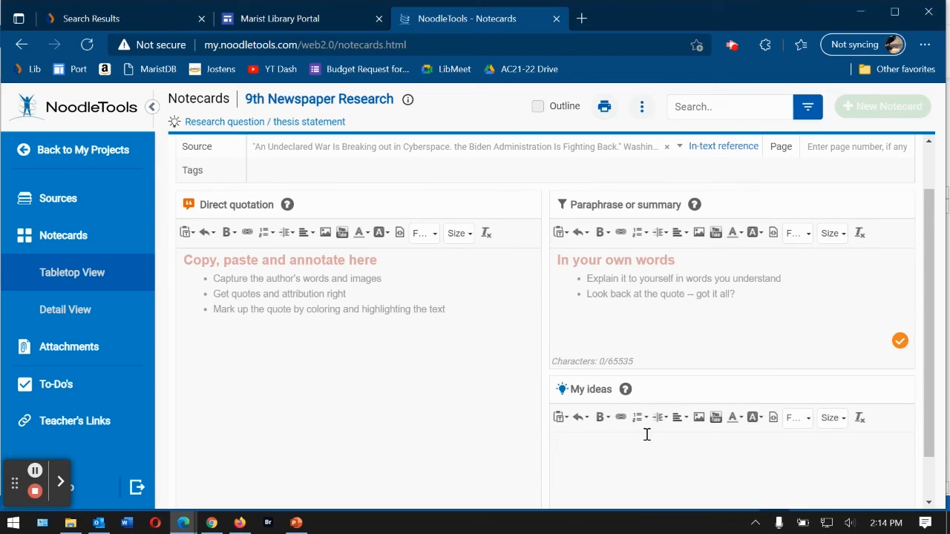
{"action": "type", "text": "This is my original idea."}
{"action": "scroll", "coordinate": [850, 199], "scroll_direction": "up", "scroll_amount": 1}
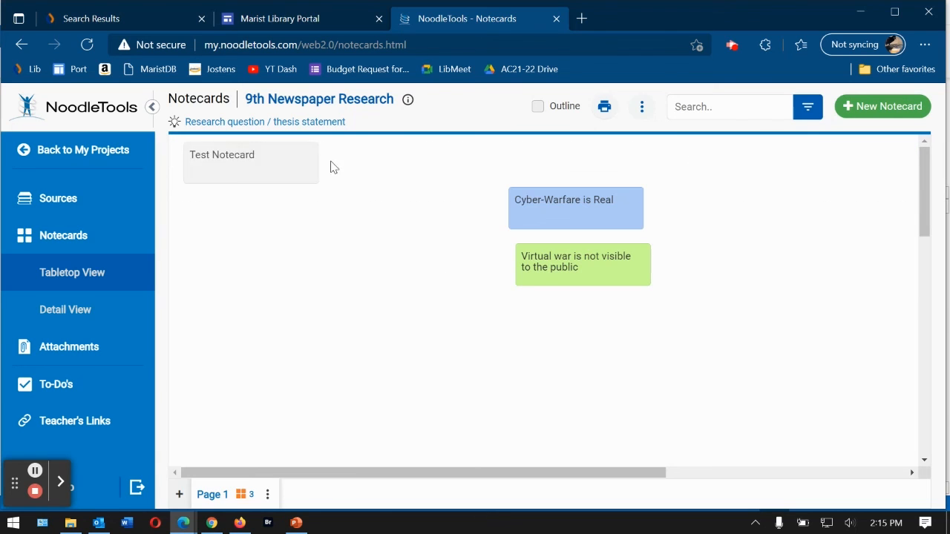
- Move Test Notecard to the left of the blue card and colour it pink
{"action": "left_click_drag", "start_coordinate": [291, 159], "coordinate": [448, 226]}
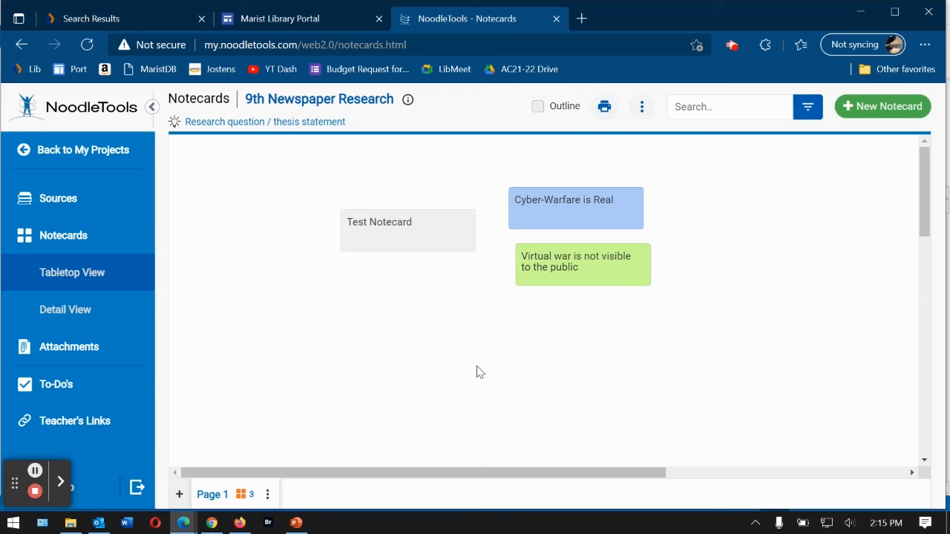
{"action": "left_click", "coordinate": [441, 243]}
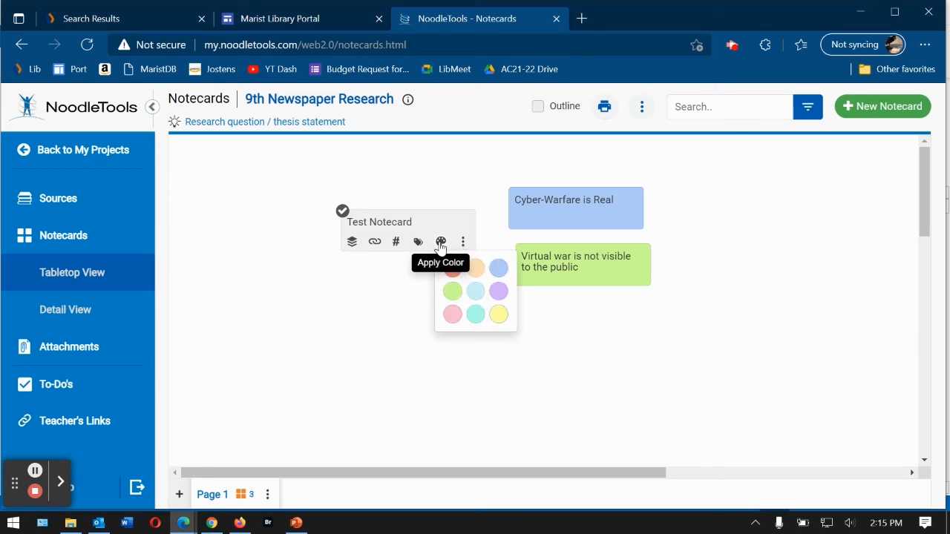
{"action": "left_click", "coordinate": [453, 315]}
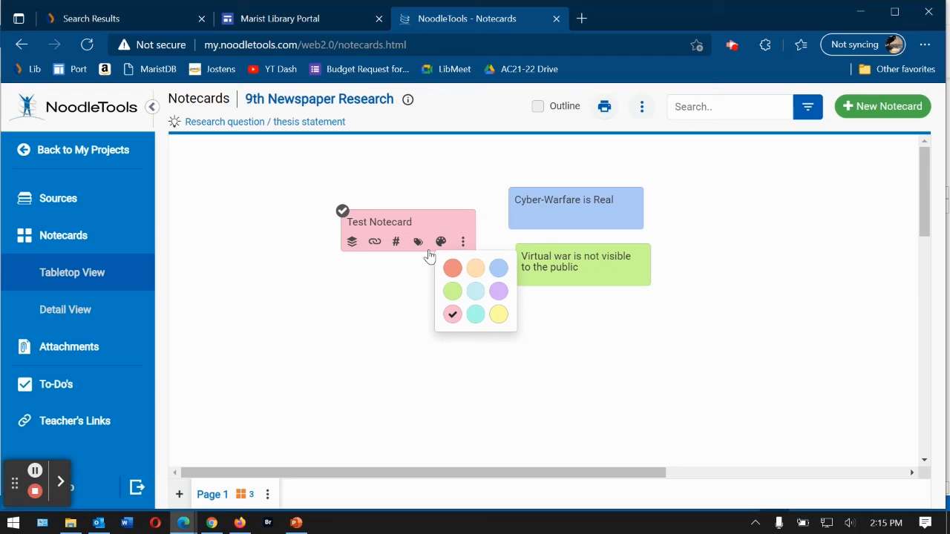
- Open the Test Notecard for editing and save it back to the tabletop
{"action": "left_click", "coordinate": [463, 242]}
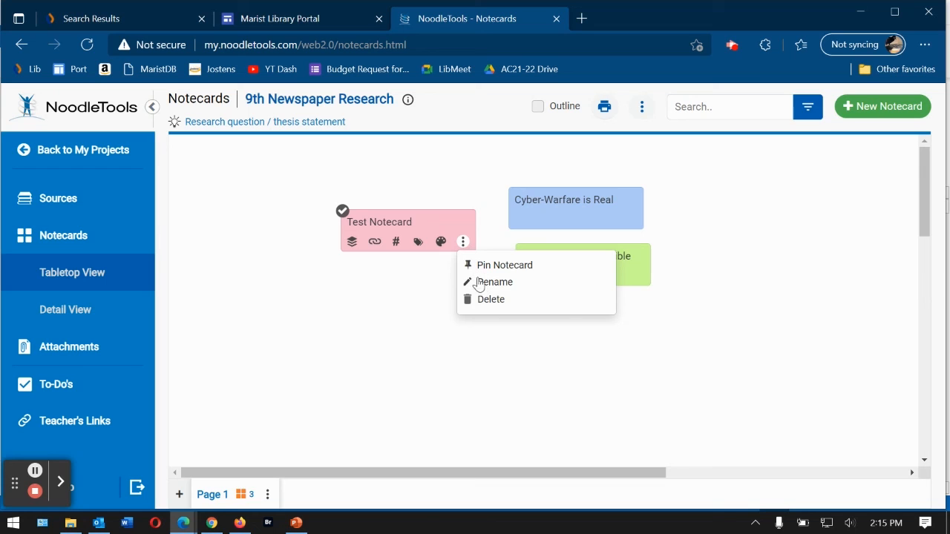
{"action": "left_click", "coordinate": [429, 226]}
{"action": "double_click", "coordinate": [428, 225]}
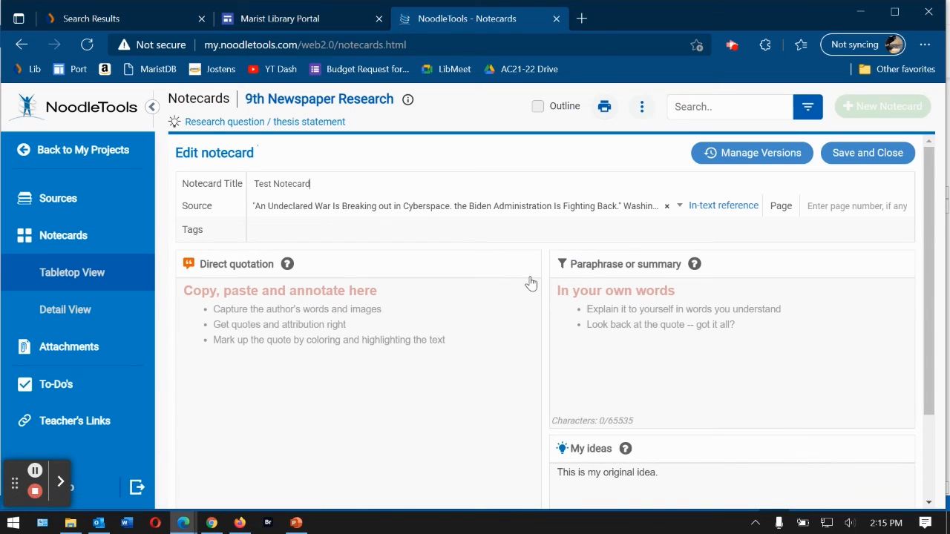
{"action": "left_click", "coordinate": [867, 157]}
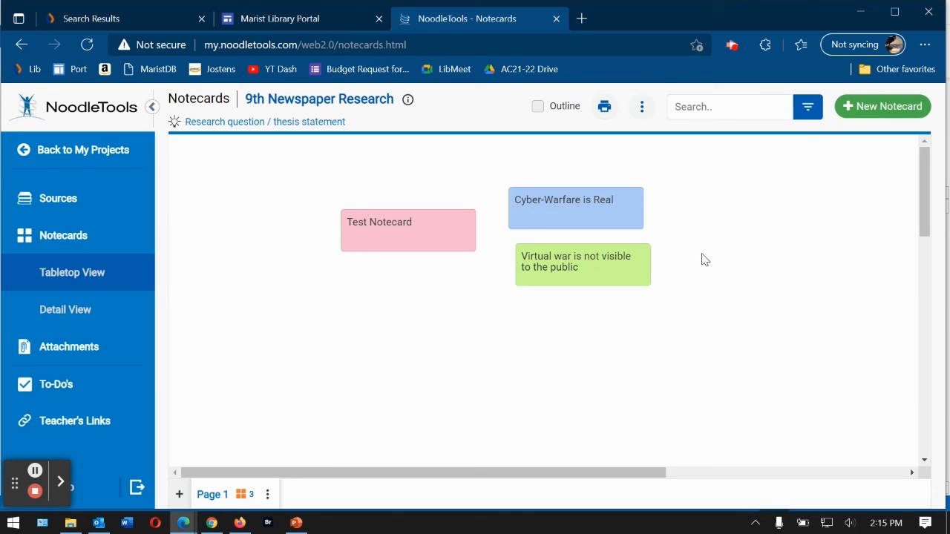
- Turn on the notecard Outline, check the Export/Print options, and return to My Projects
{"action": "left_click", "coordinate": [535, 111]}
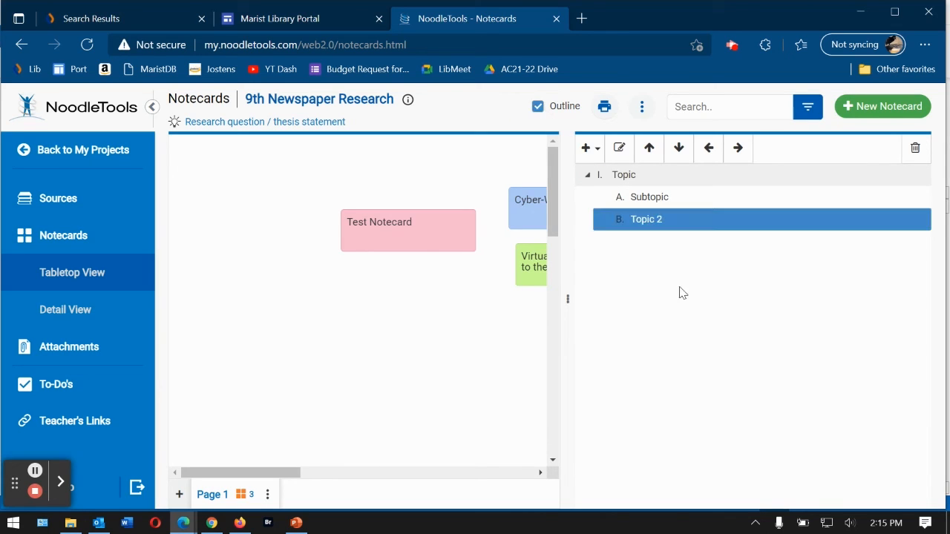
{"action": "left_click", "coordinate": [605, 110]}
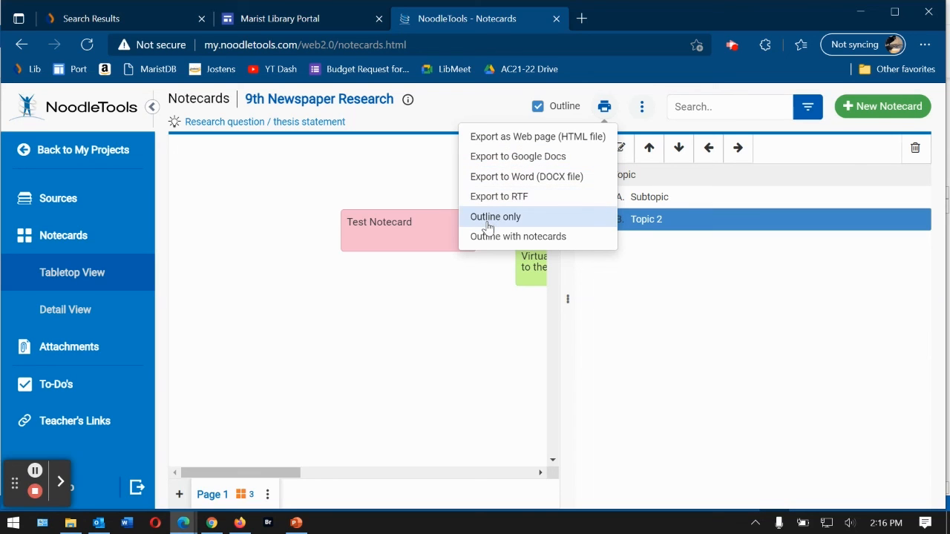
{"action": "left_click", "coordinate": [54, 149]}
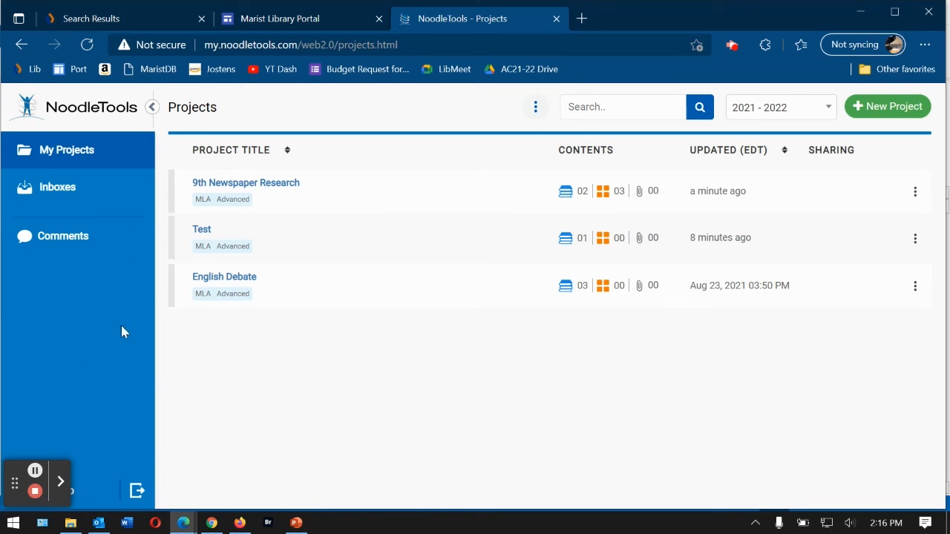
- View My Profile from the sidebar, then sign out of NoodleTools
{"action": "left_click_drag", "start_coordinate": [15, 484], "coordinate": [208, 496]}
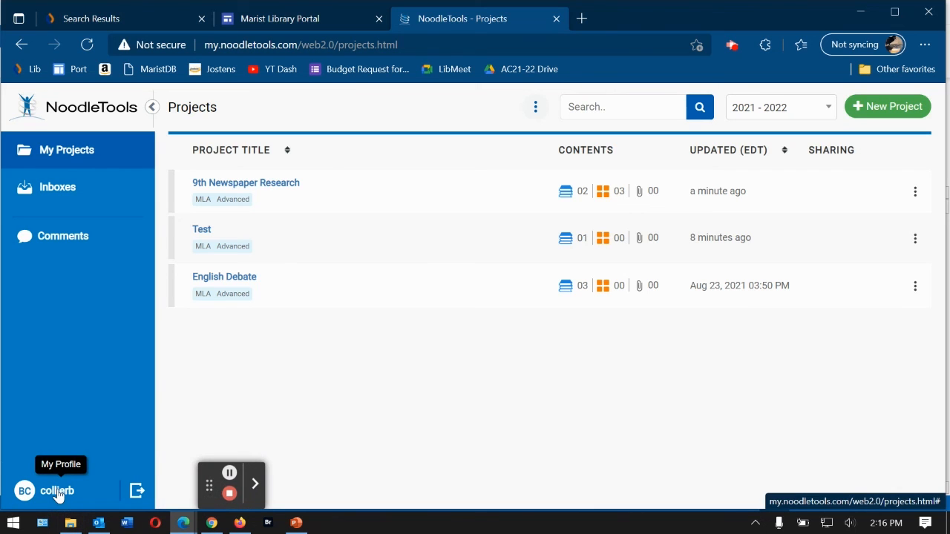
{"action": "left_click", "coordinate": [58, 492]}
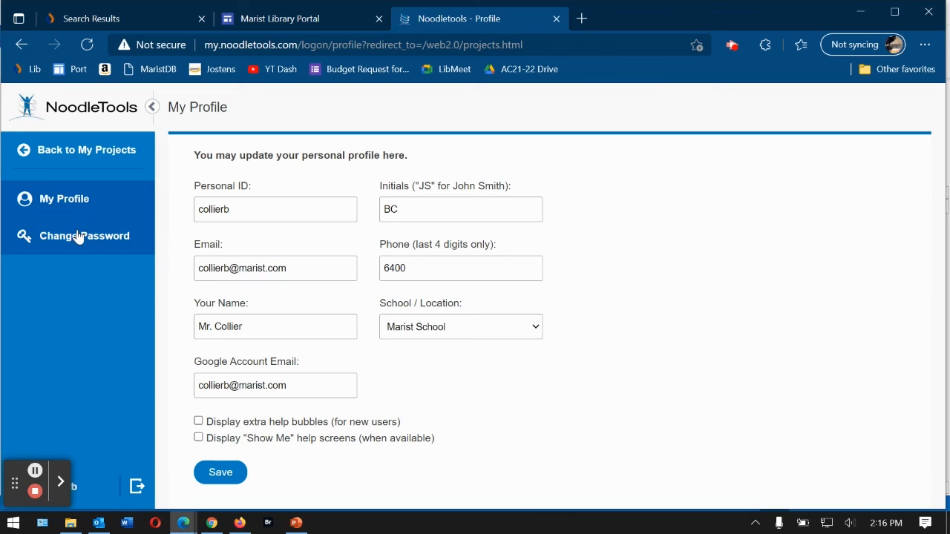
{"action": "left_click", "coordinate": [136, 488]}
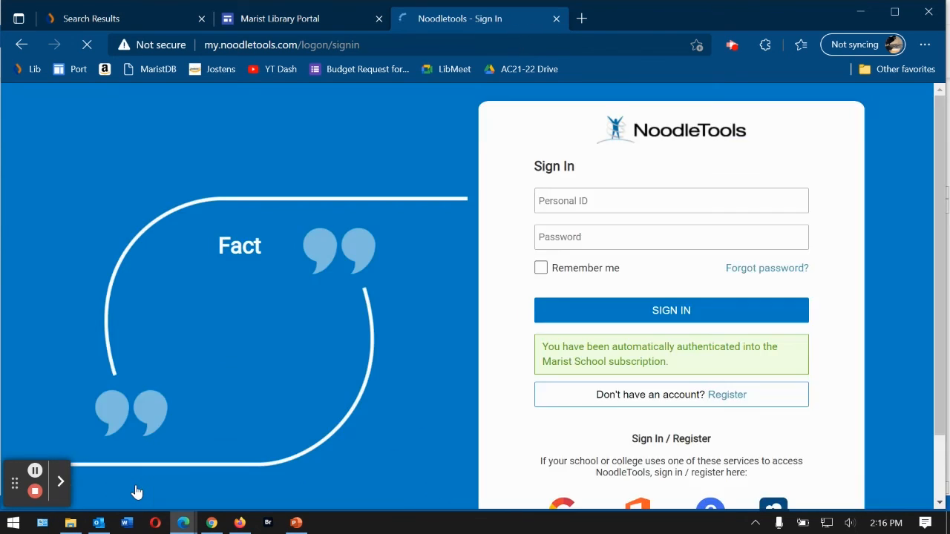